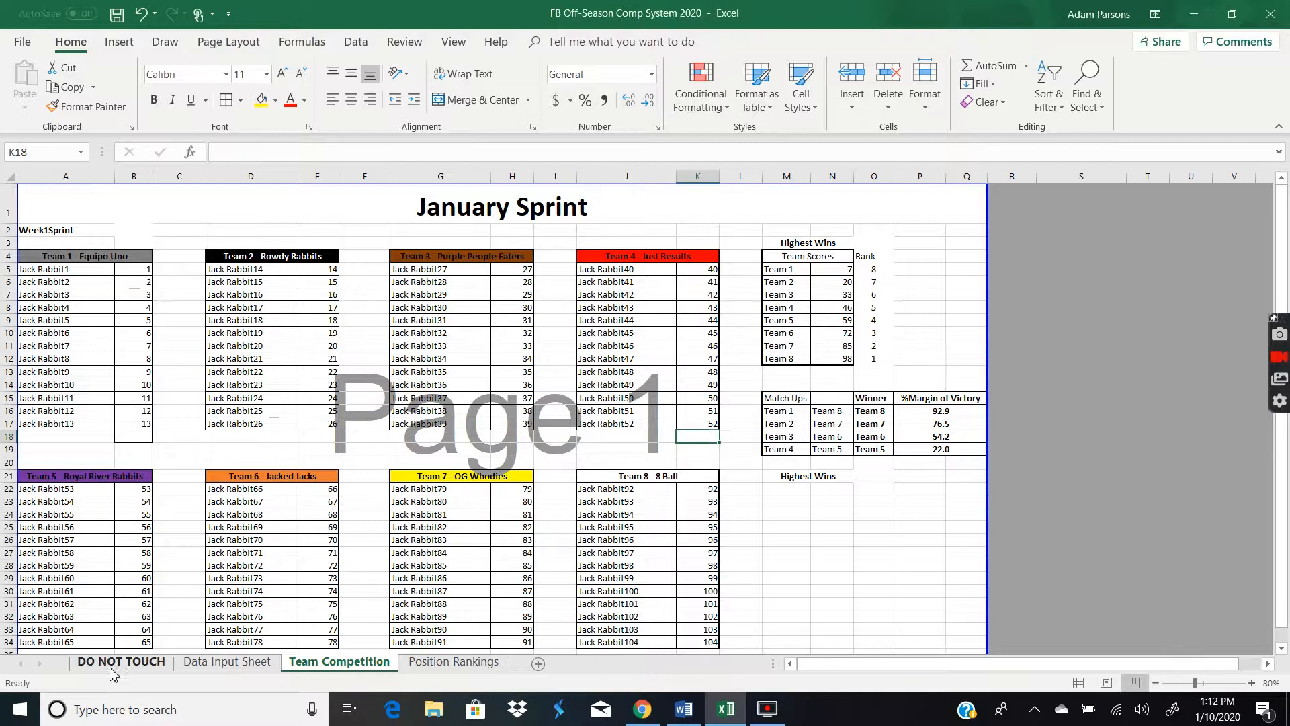
Review the competition names, column numbers and titles listed on the DO NOT TOUCH sheet.
scroll(121, 581, "down", 2)
scroll(121, 582, "up", 2)
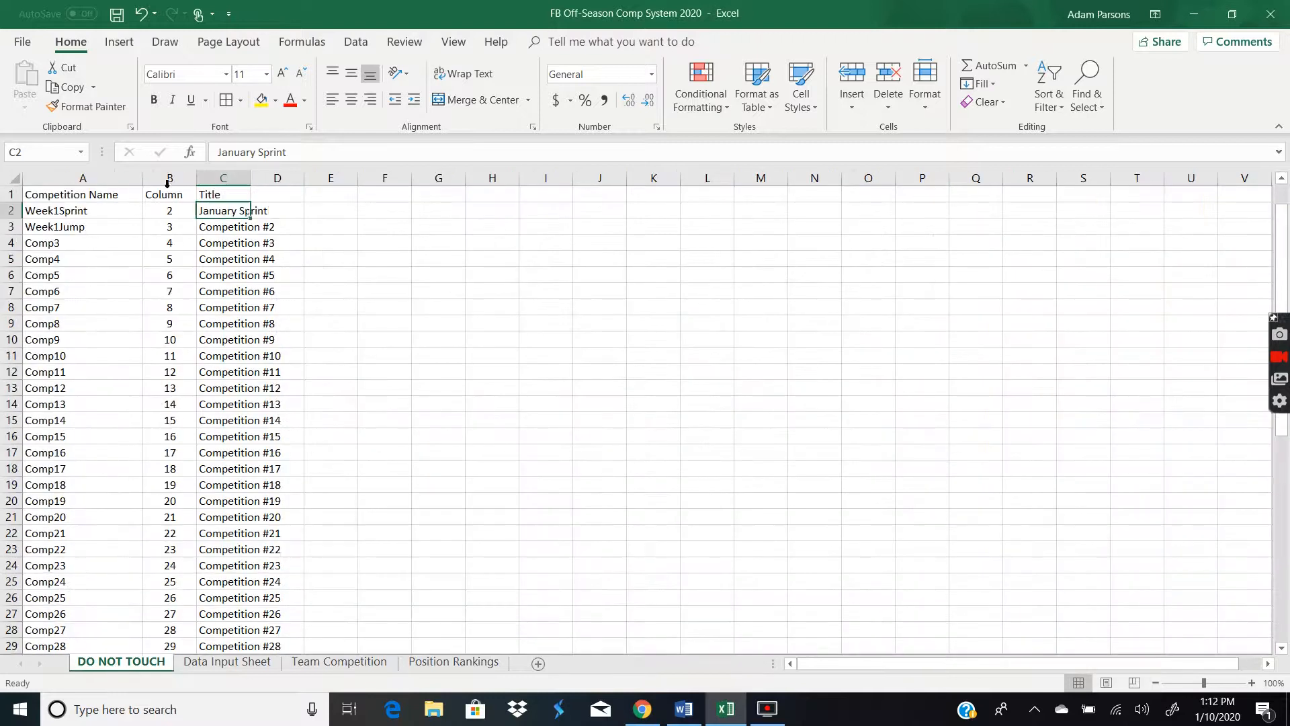
left_click(121, 176)
left_click(223, 173)
Examine the athlete names and competition headings on the Data Input Sheet alongside the competition names on the DO NOT TOUCH sheet.
left_click(245, 661)
scroll(193, 251, "up", 20)
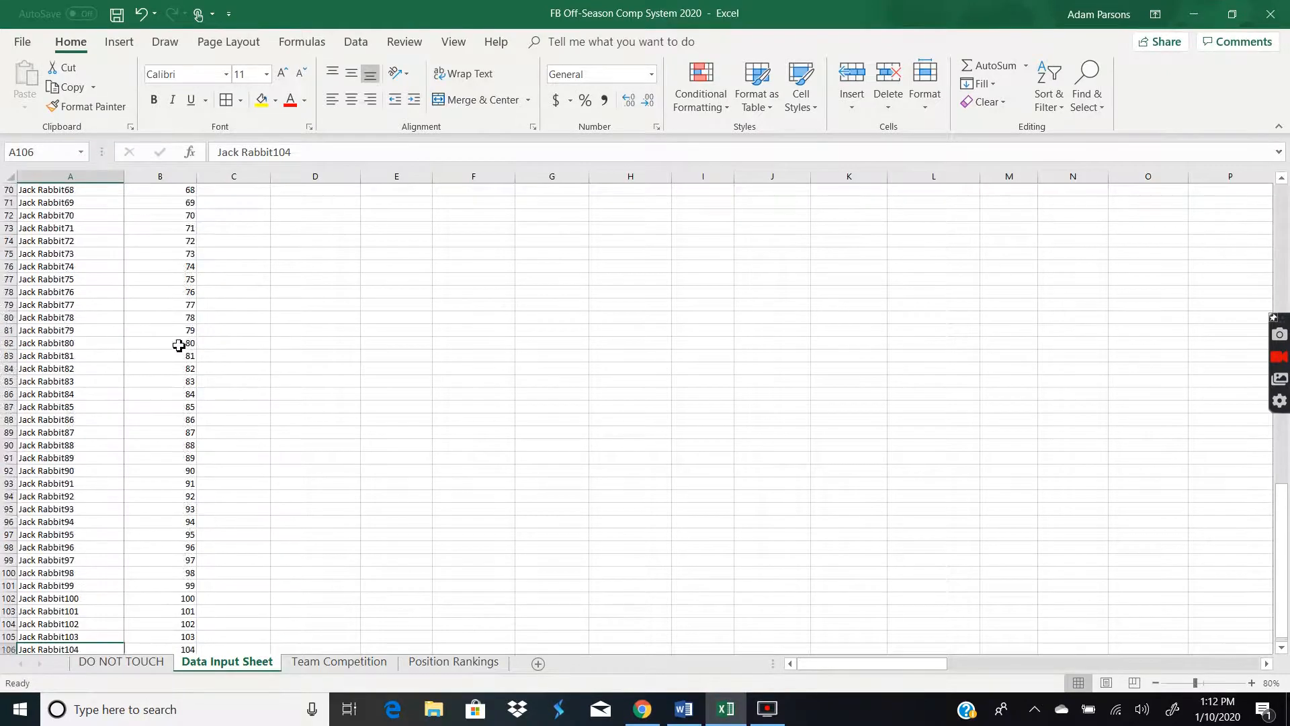
left_click(77, 177)
scroll(59, 246, "down", 7)
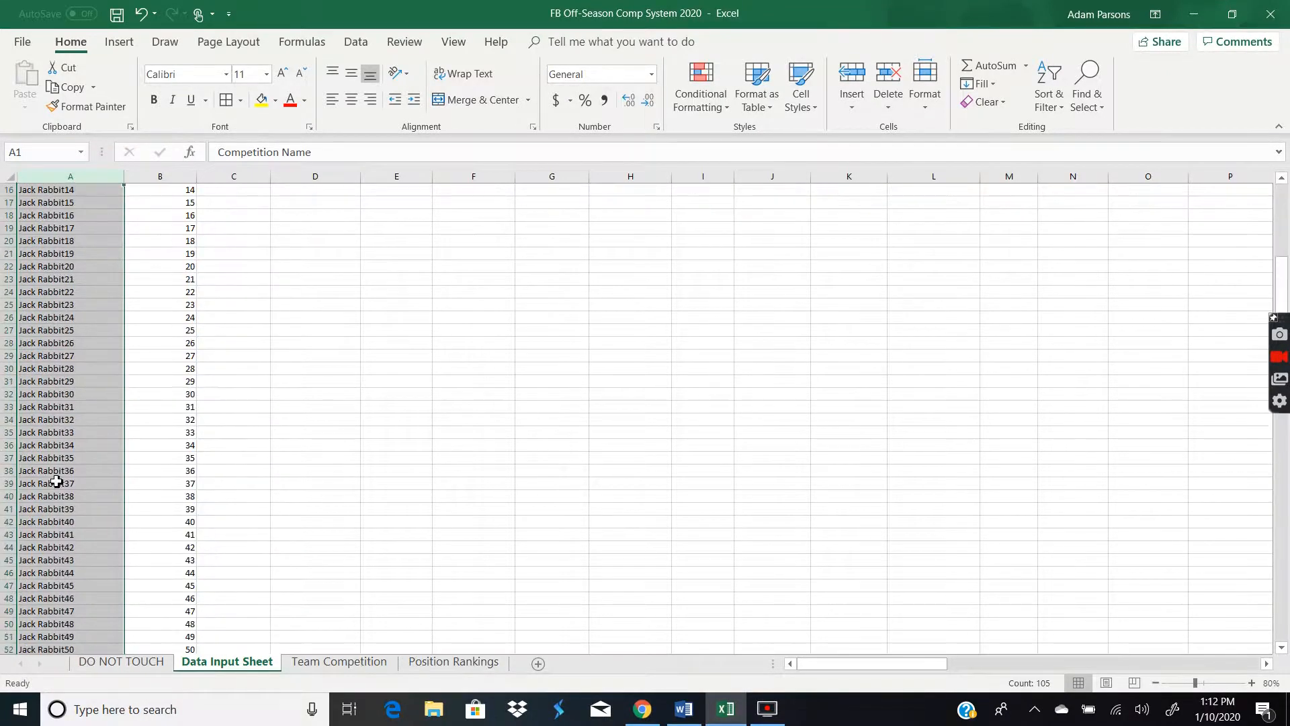
scroll(52, 496, "up", 7)
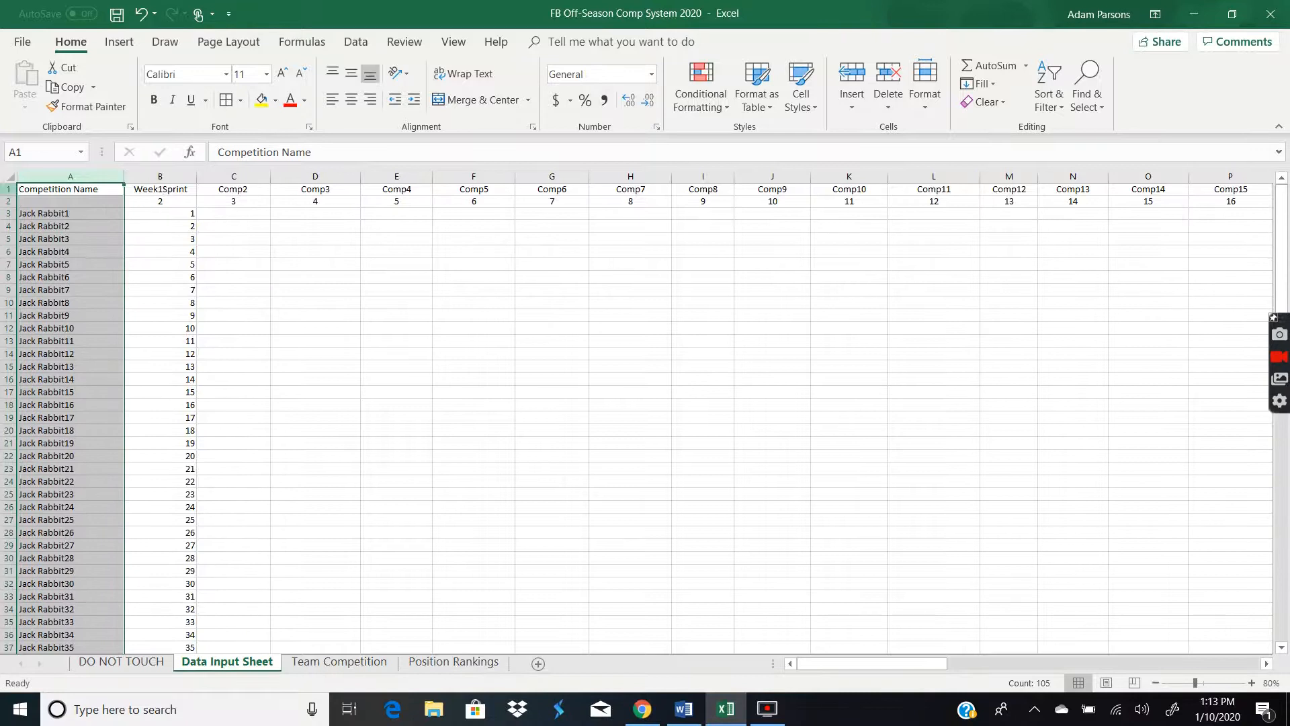
left_click(9, 189)
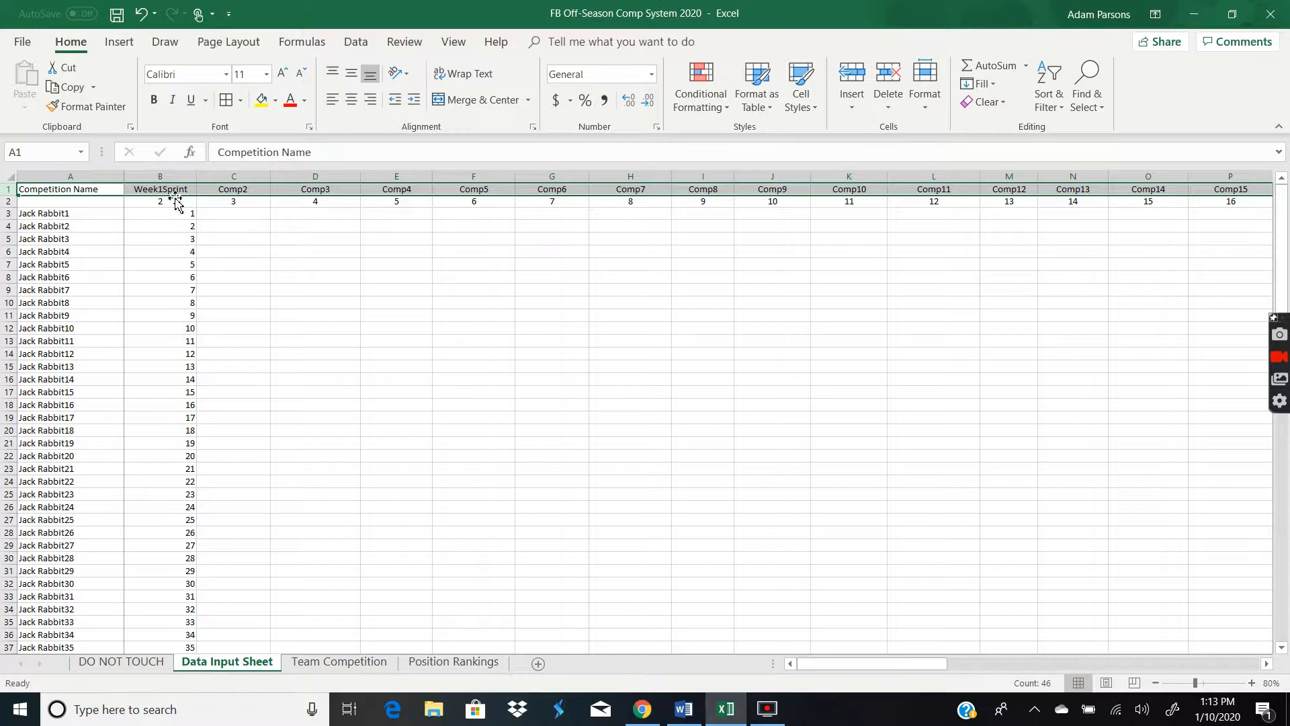
left_click(227, 177)
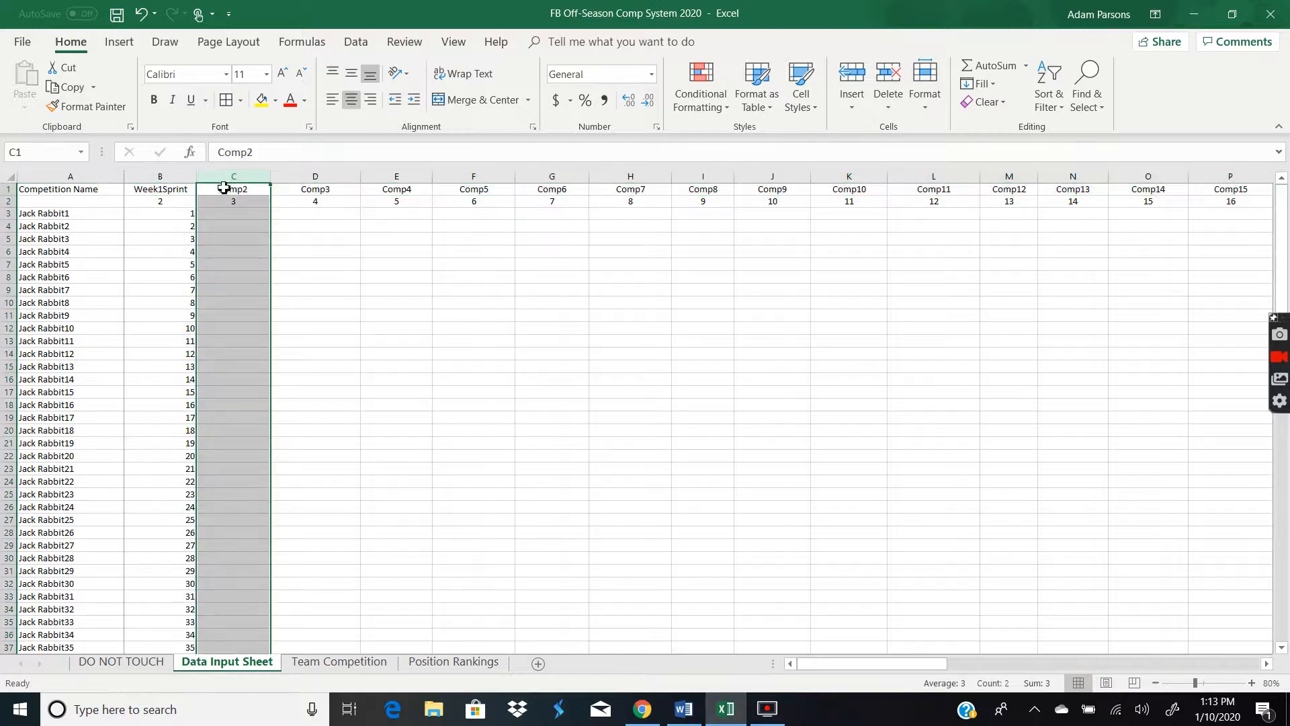
left_click(121, 661)
left_click(81, 178)
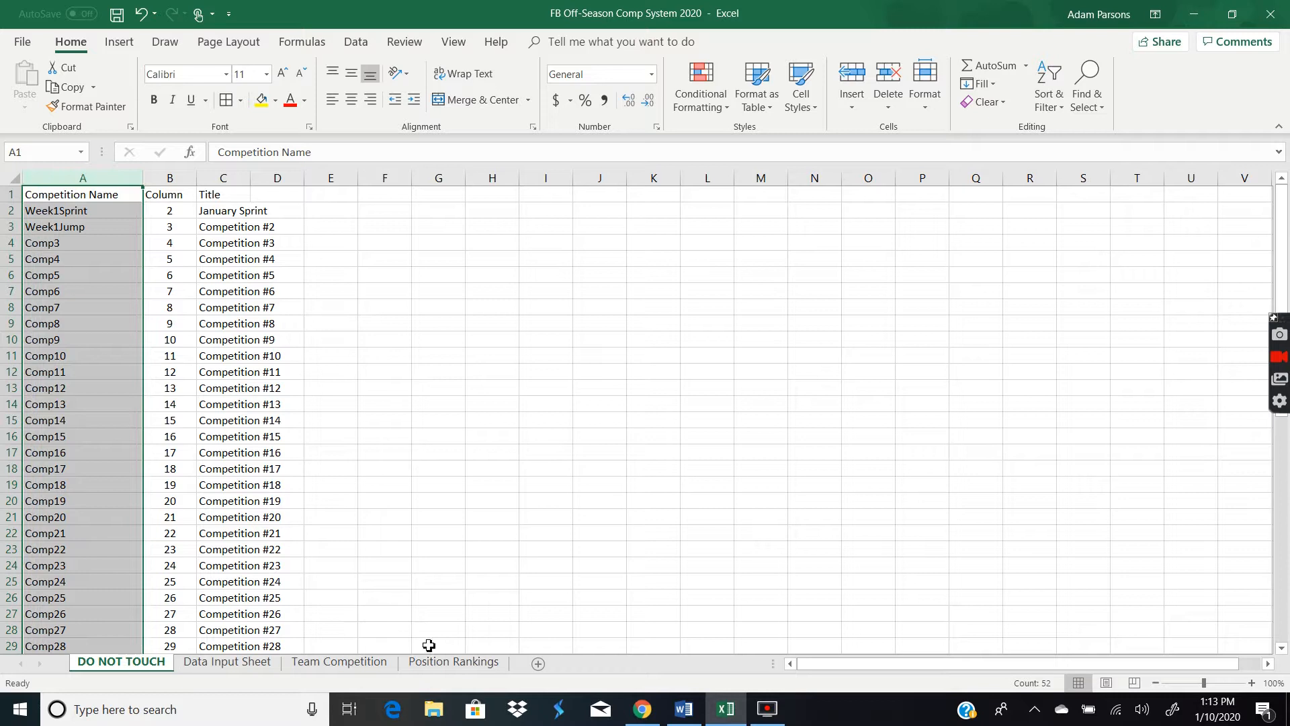
Look over the eight team rosters on the Team Competition sheet and compare them with the Data Input Sheet.
left_click(356, 662)
scroll(395, 436, "down", 2)
scroll(421, 433, "up", 2)
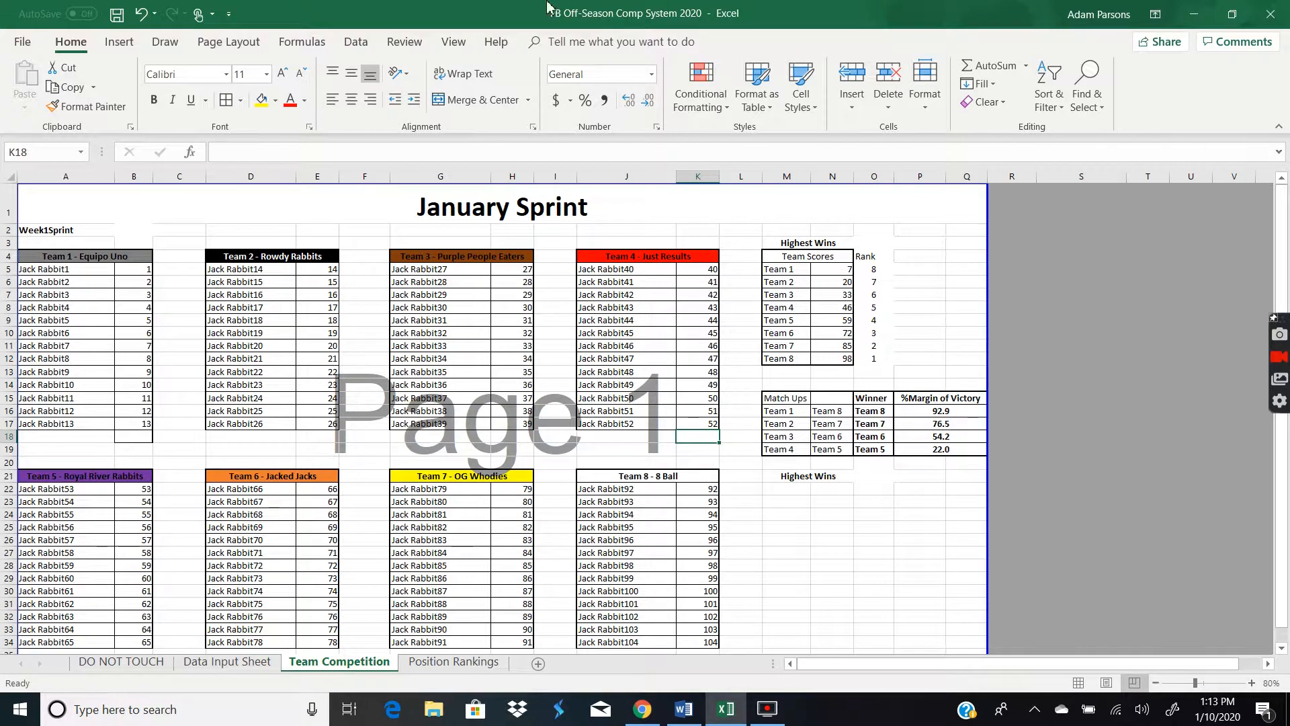
scroll(811, 513, "down", 4)
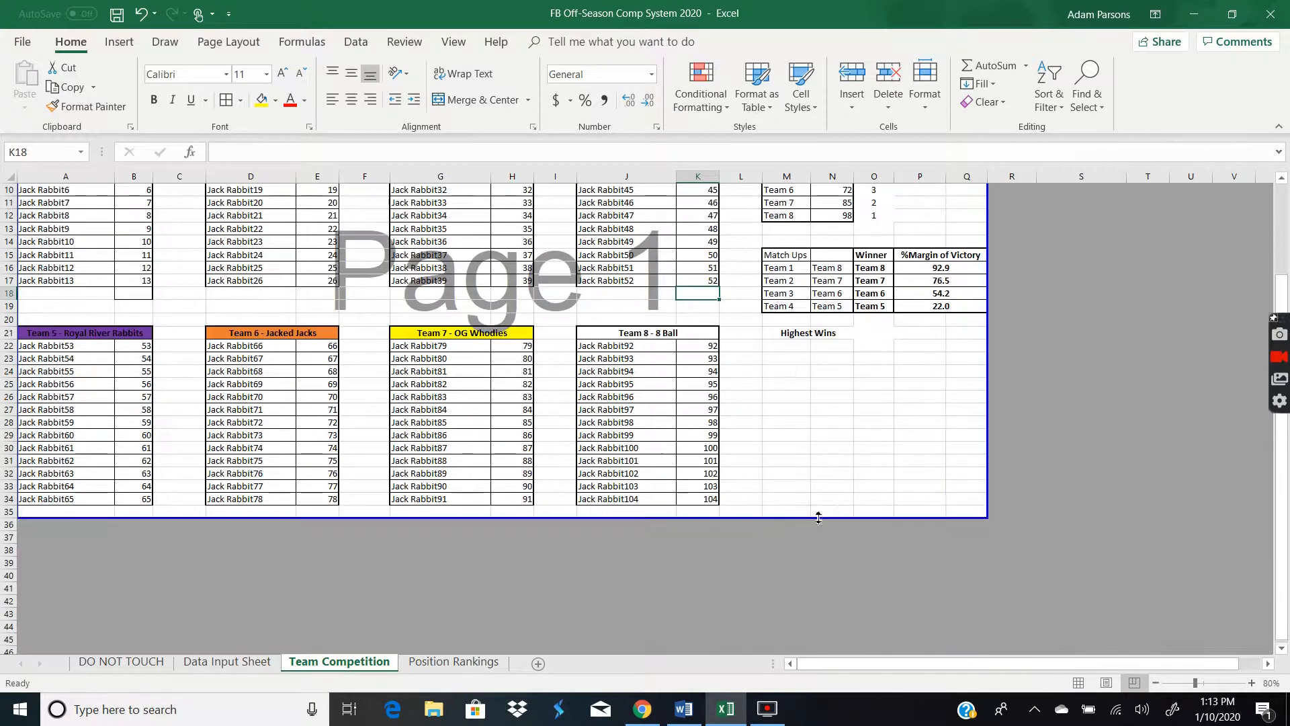
scroll(705, 493, "up", 4)
scroll(470, 470, "down", 1)
scroll(20, 316, "up", 1)
left_click(82, 271)
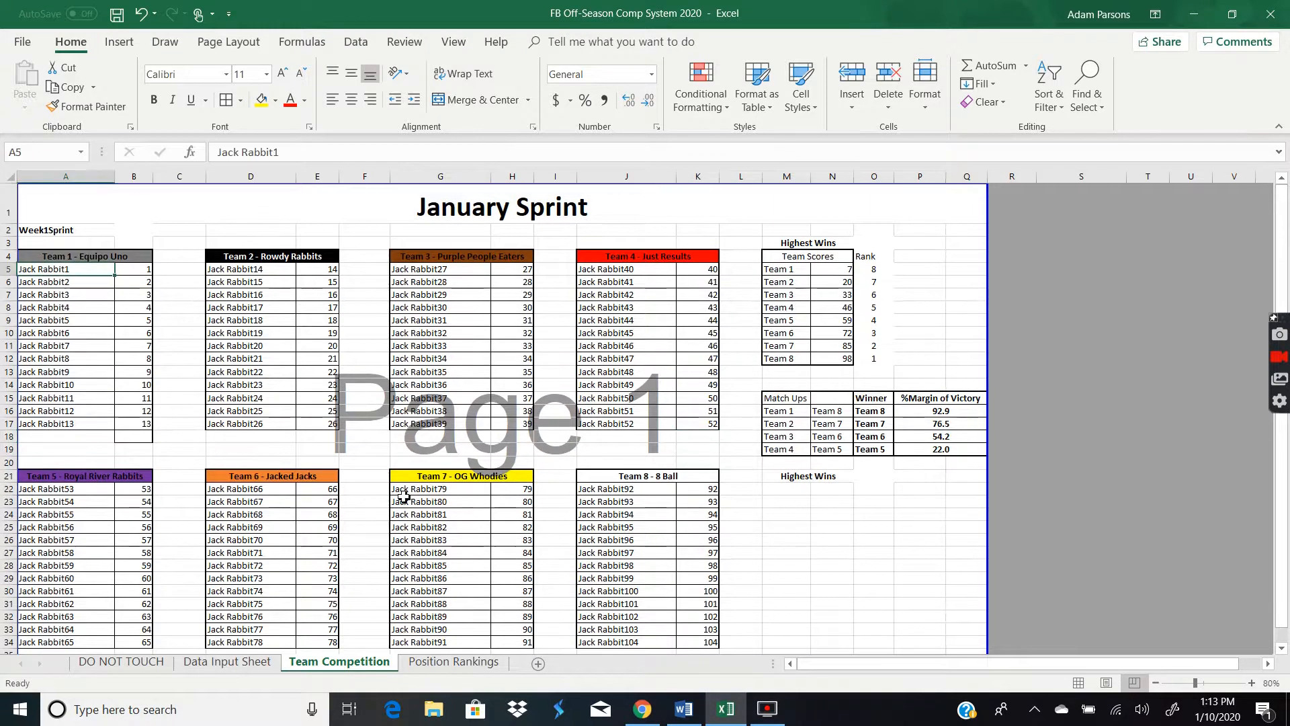
scroll(610, 585, "down", 1)
left_click(628, 577)
left_click(227, 662)
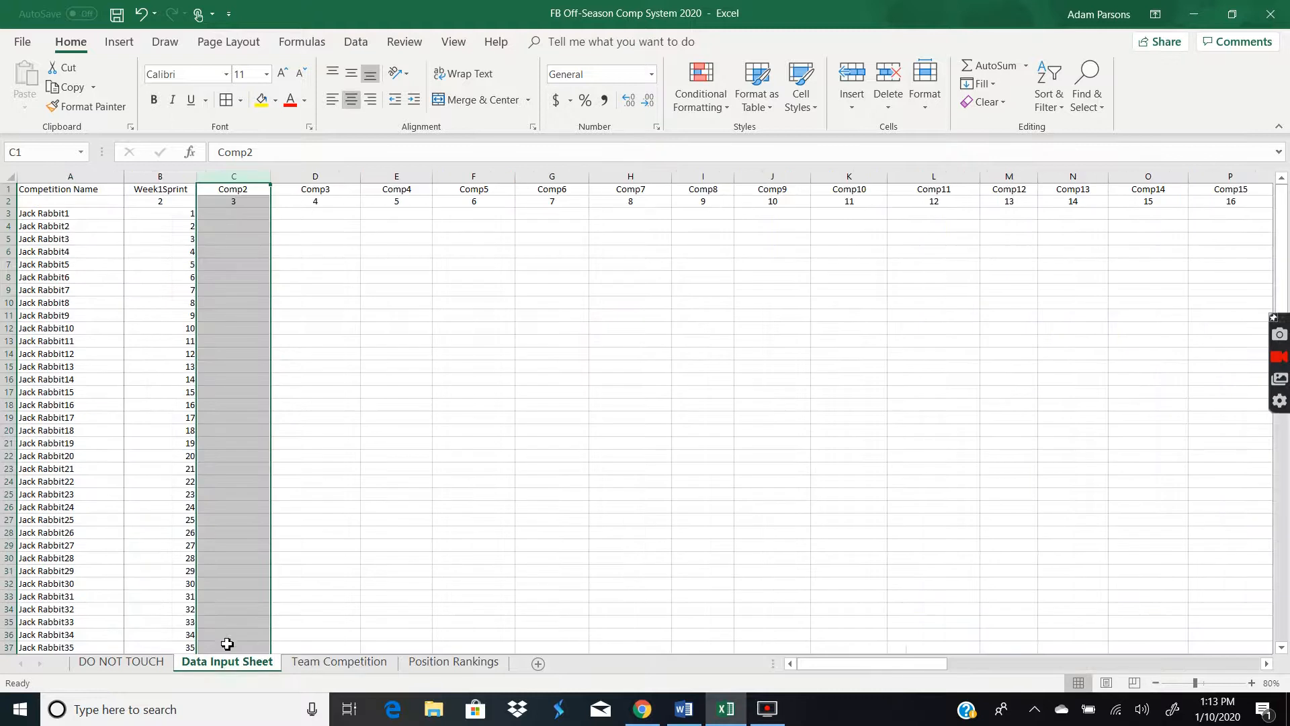
left_click(340, 664)
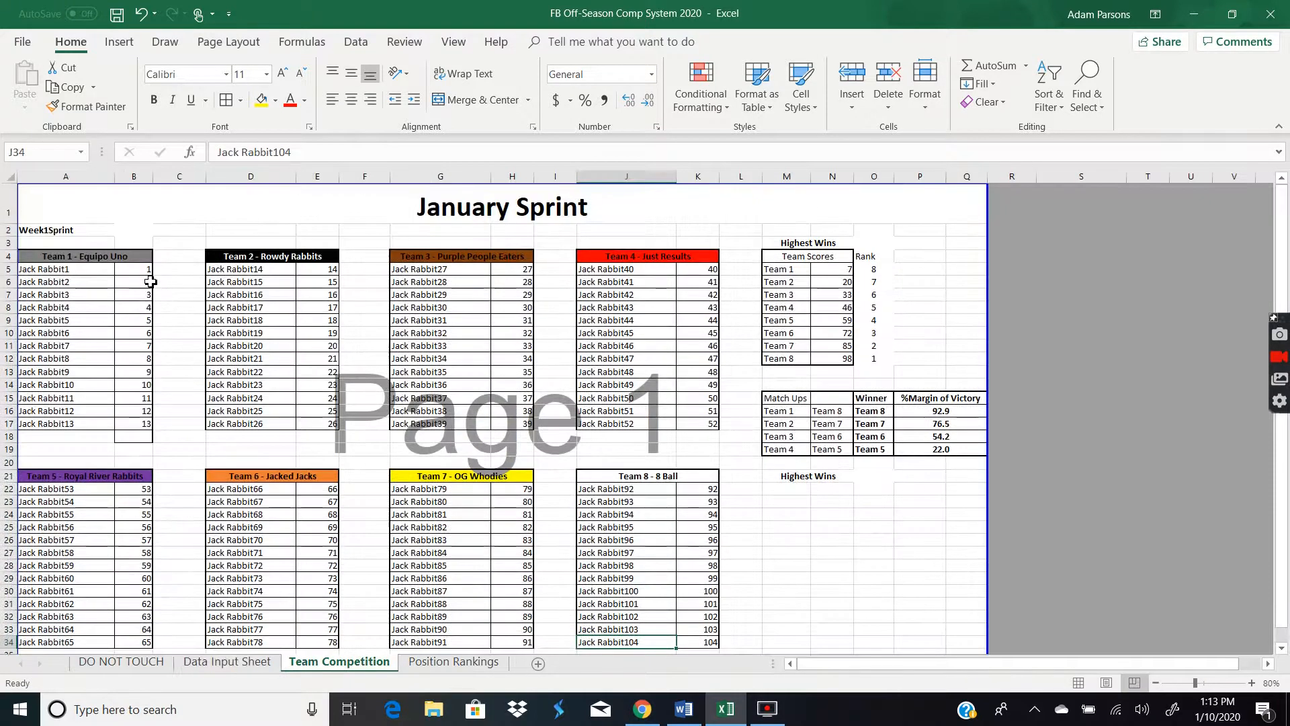
Inspect the lookup formula in B5 and trace the competition in A2 to the Week1Sprint column of the Data Input Sheet.
left_click(80, 230)
left_click(133, 272)
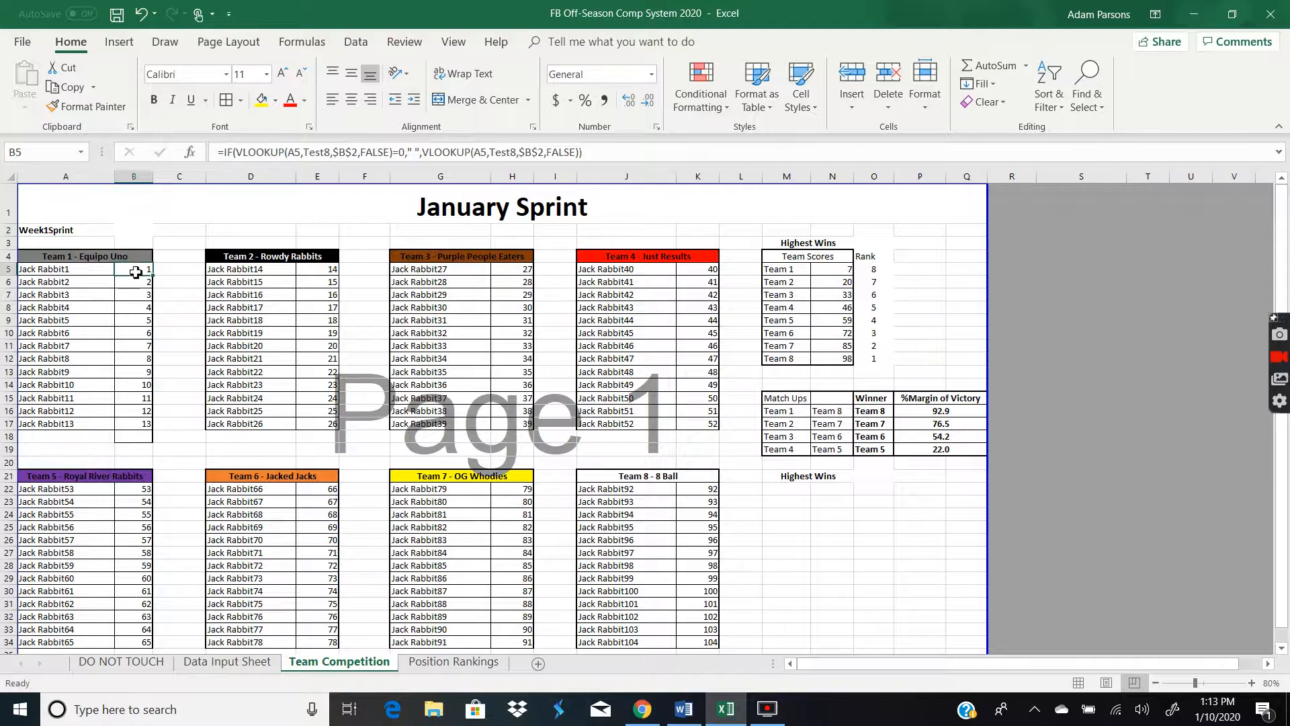
left_click(86, 232)
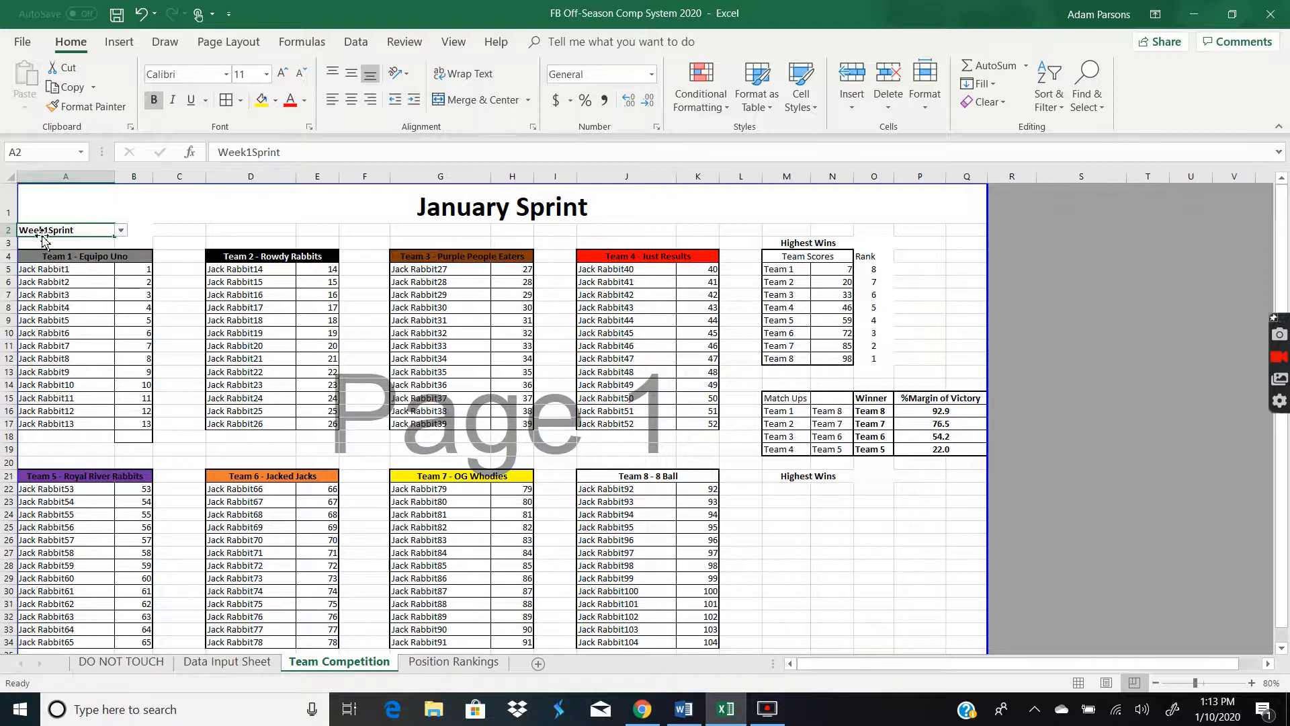
left_click(227, 662)
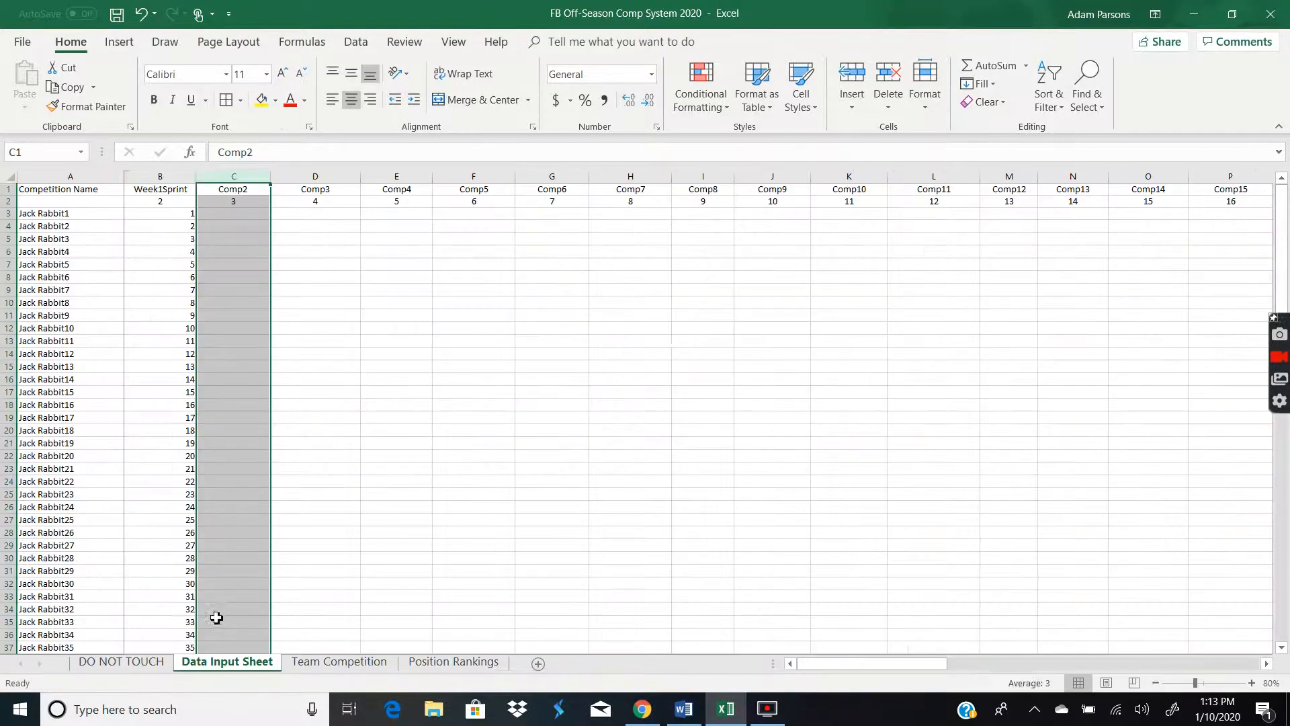
left_click(168, 189)
left_click(162, 177)
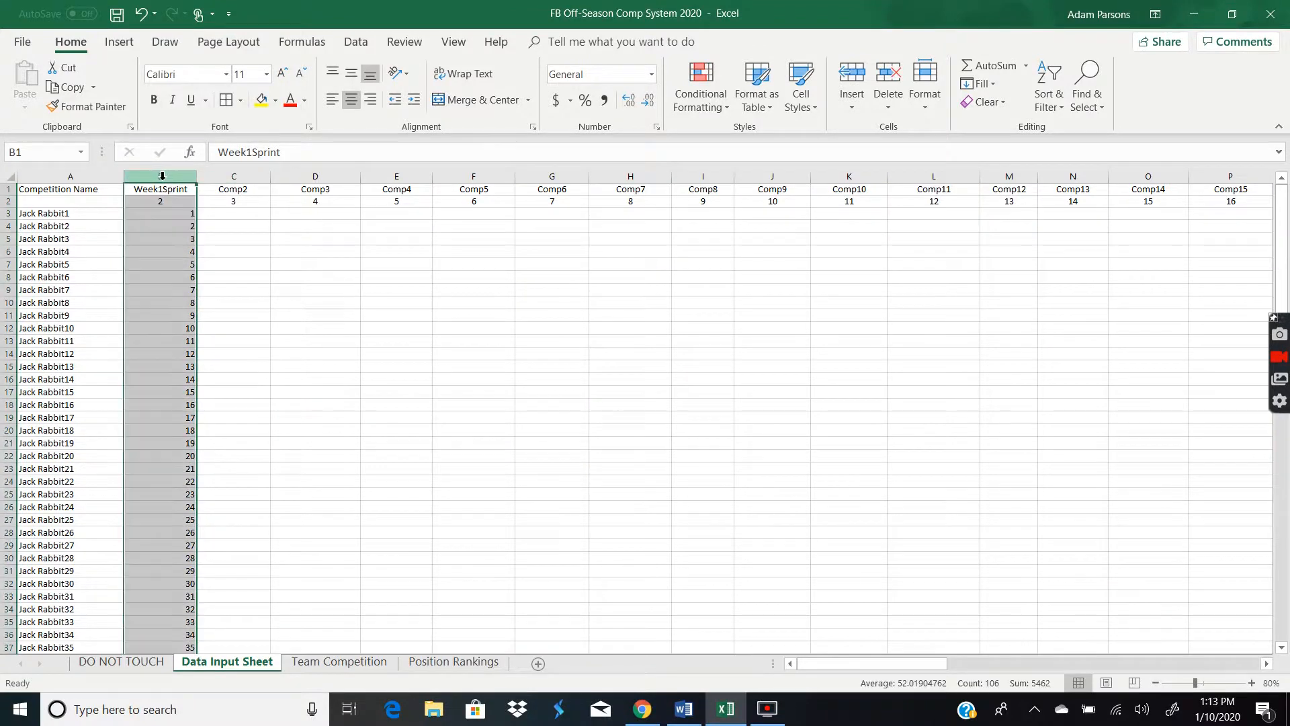
left_click(314, 662)
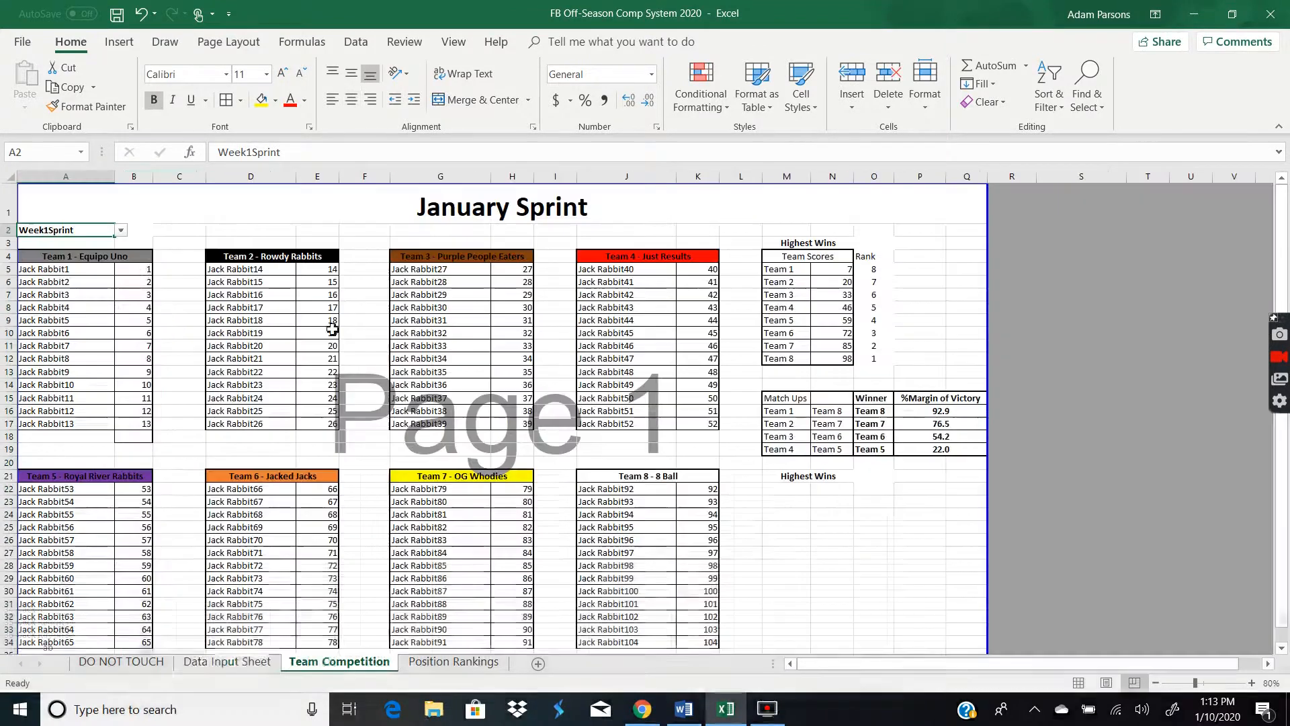
Switch the competition in A2 of the Team Competition sheet to Week1Jump and back to Week1Sprint.
left_click(121, 231)
left_click(108, 250)
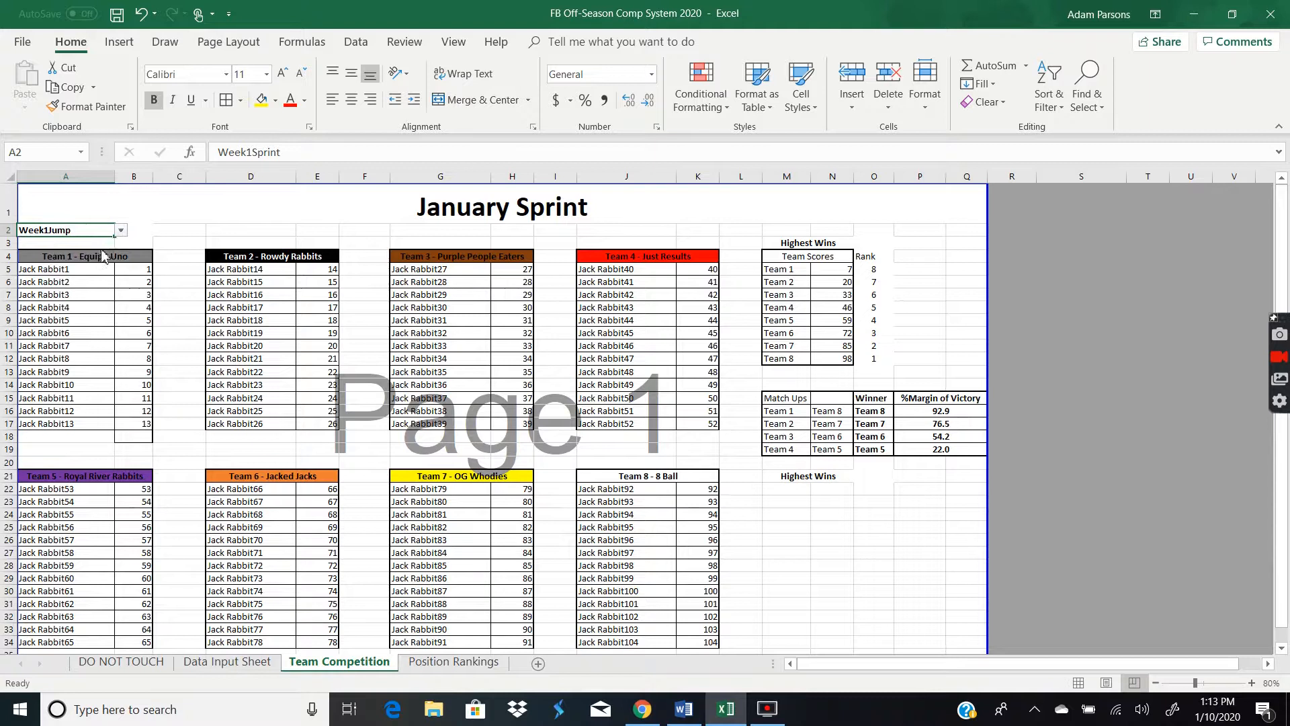
left_click(121, 230)
left_click(121, 246)
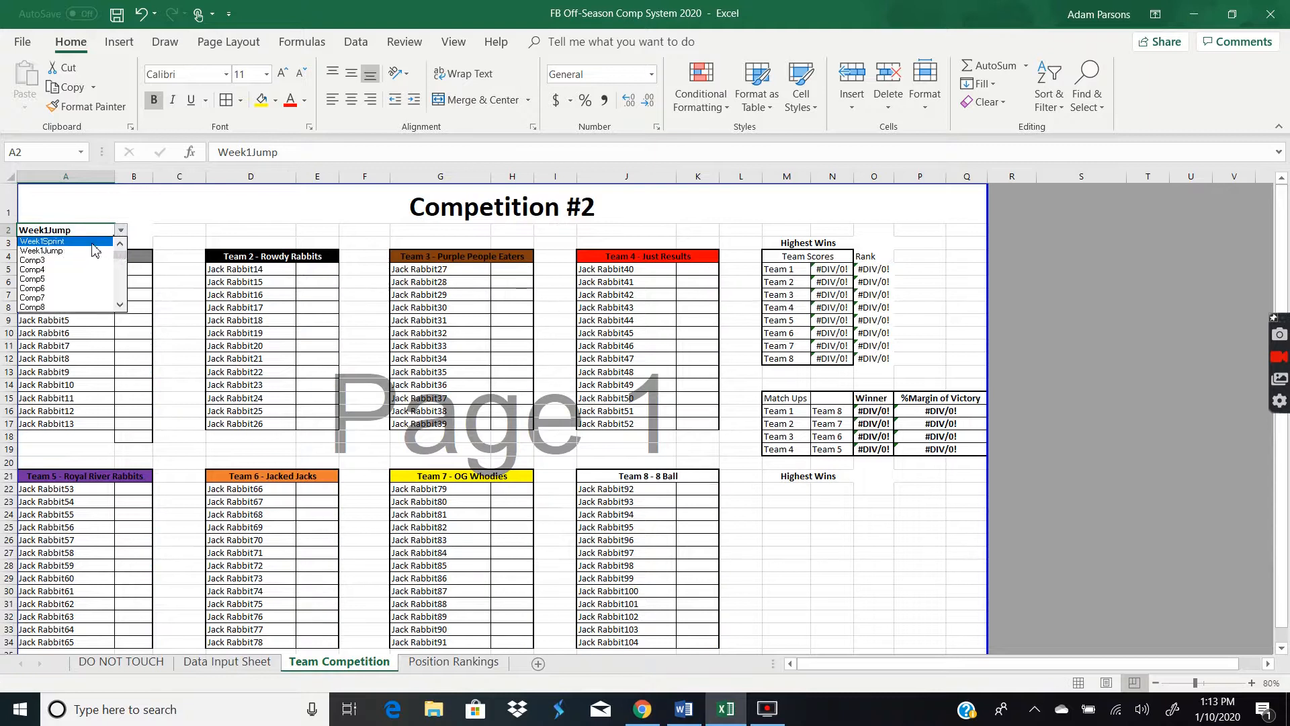
left_click(99, 242)
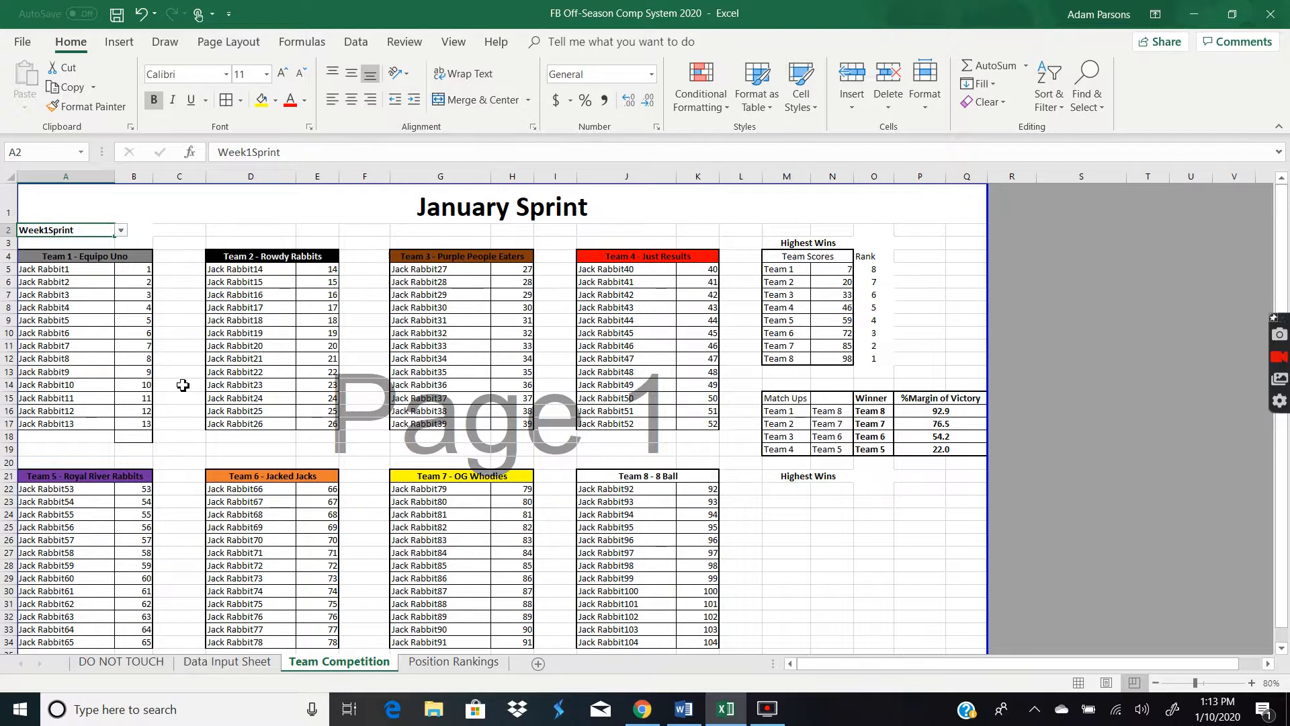
Clear the contents of Team 1's last three roster rows, A15:B17.
left_click_drag(146, 398, 95, 424)
scroll(806, 480, "down", 5)
scroll(809, 490, "up", 5)
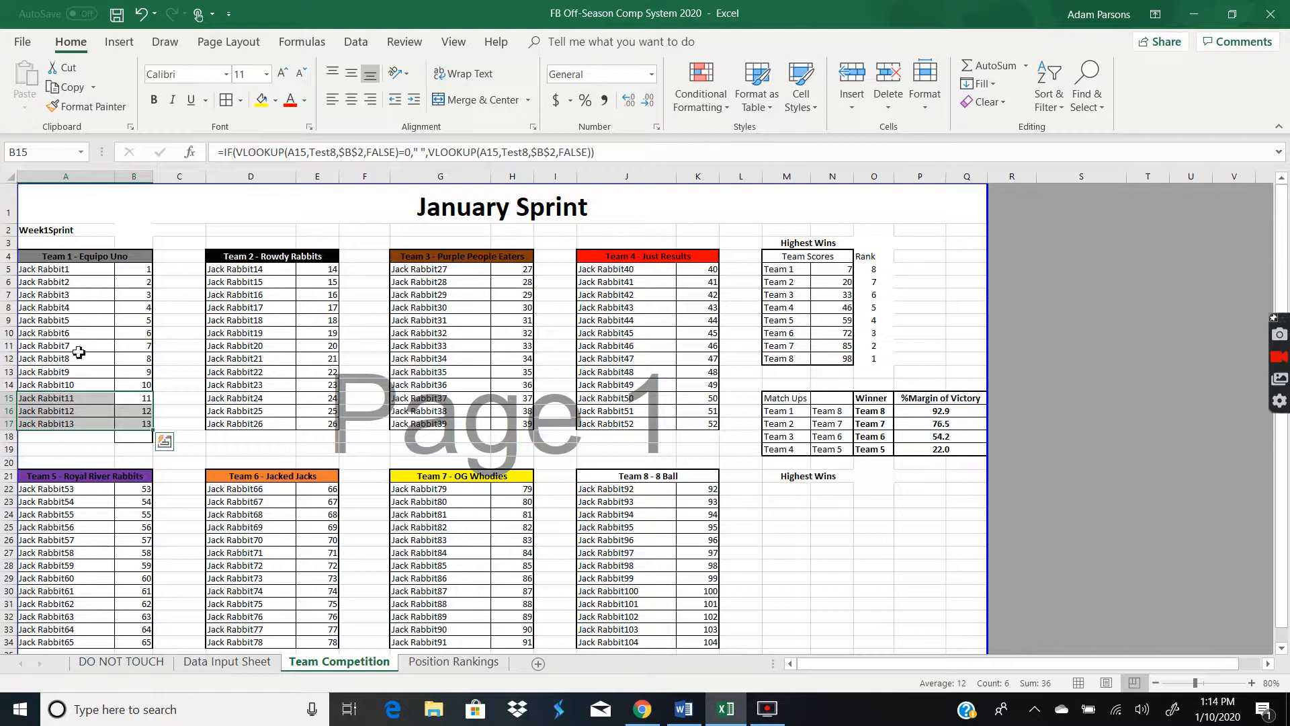
left_click(185, 479)
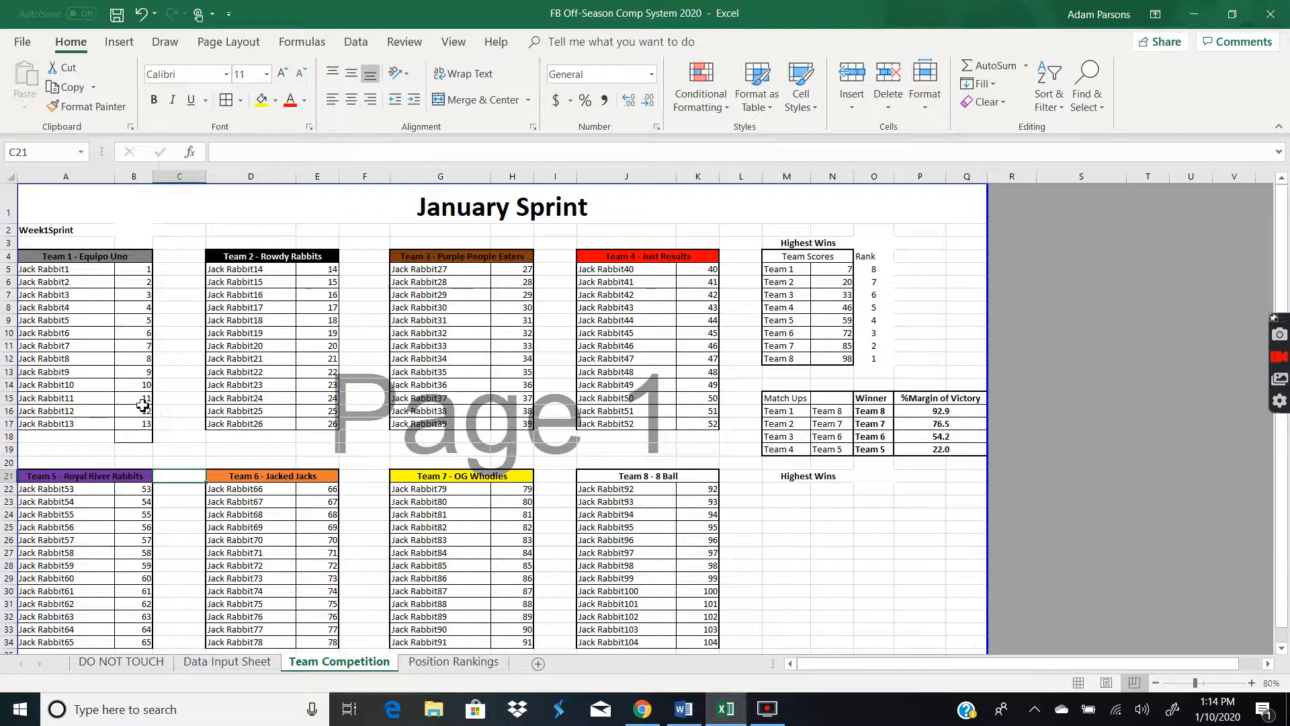
left_click(149, 399)
left_click_drag(151, 398, 72, 433)
left_click(137, 400)
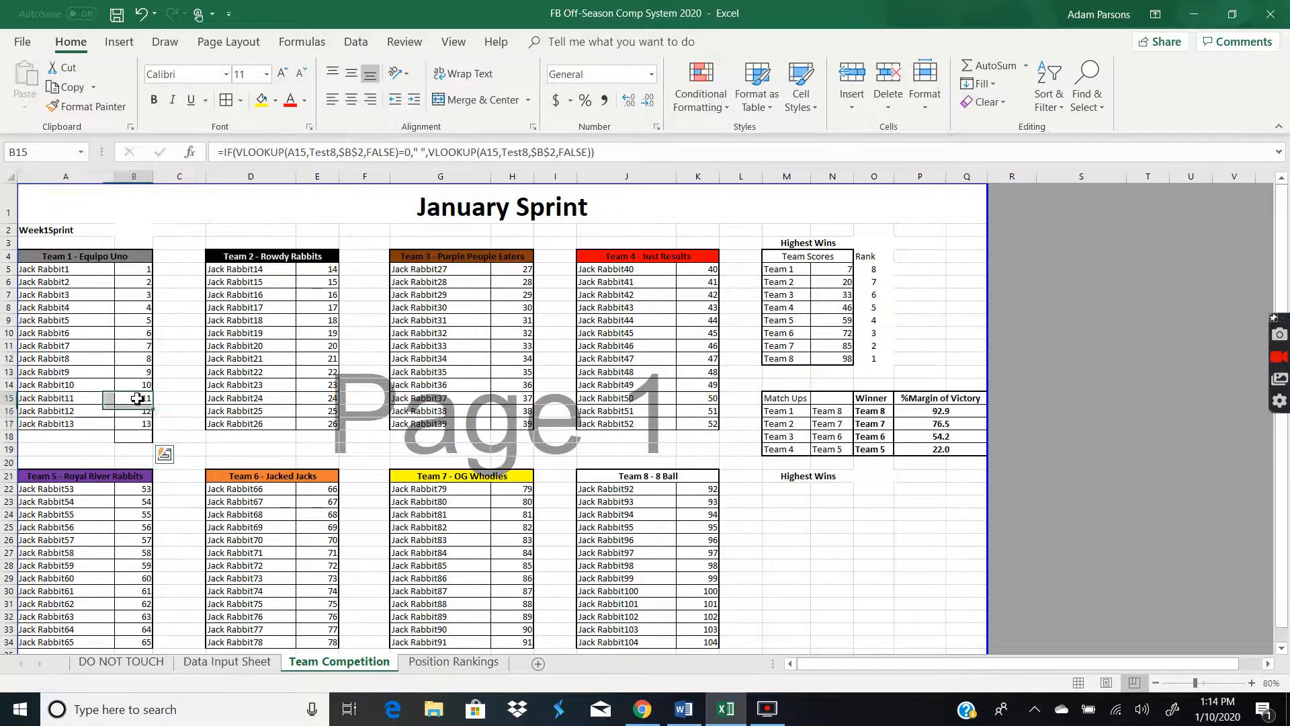
left_click_drag(137, 399, 81, 426)
left_click(81, 425)
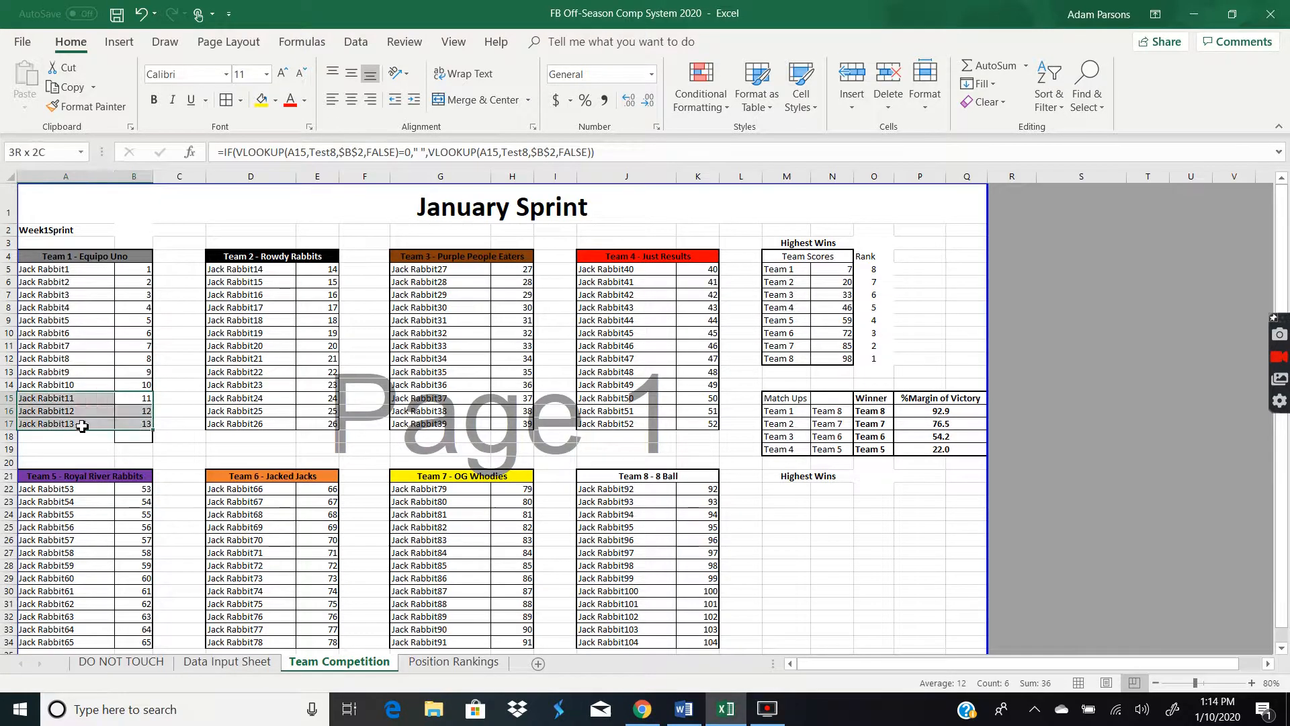
right_click(82, 426)
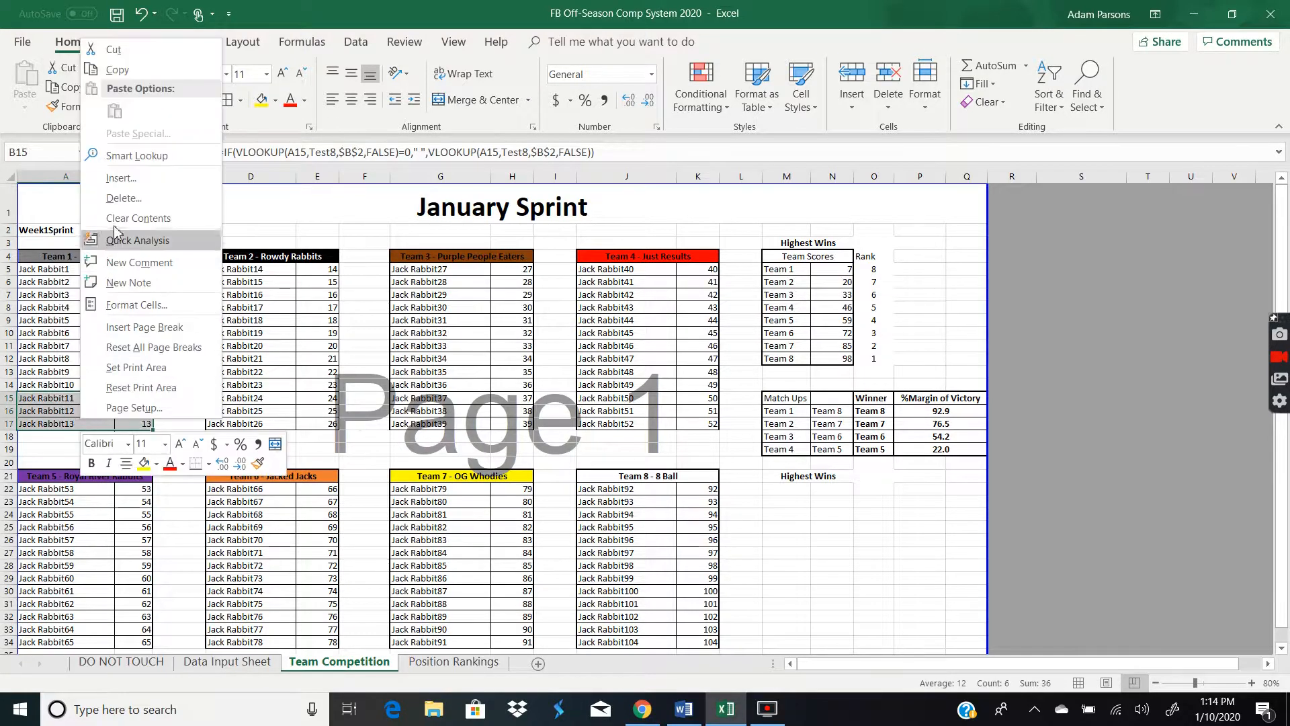
left_click(116, 218)
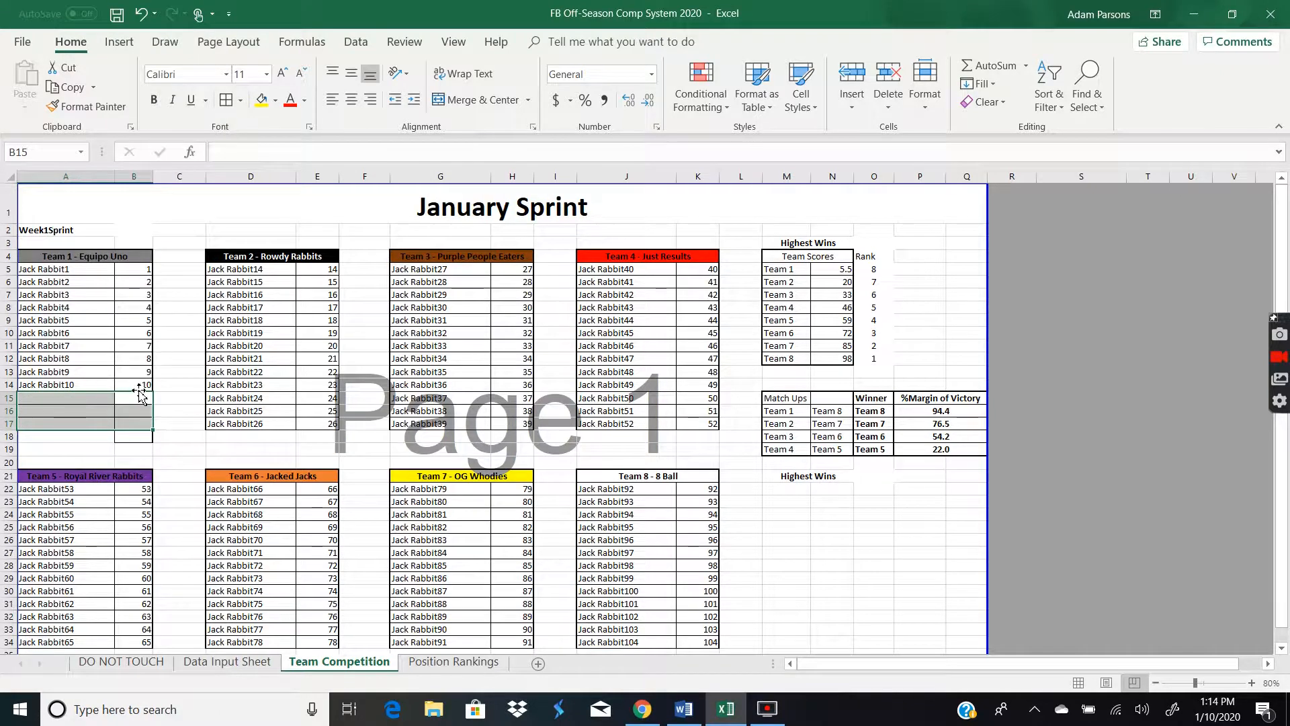
Shorten the range of Team 1's score formula in N5 to =AVERAGE(B5:B14) and check the edited formula.
left_click_drag(878, 239, 801, 354)
left_click(837, 270)
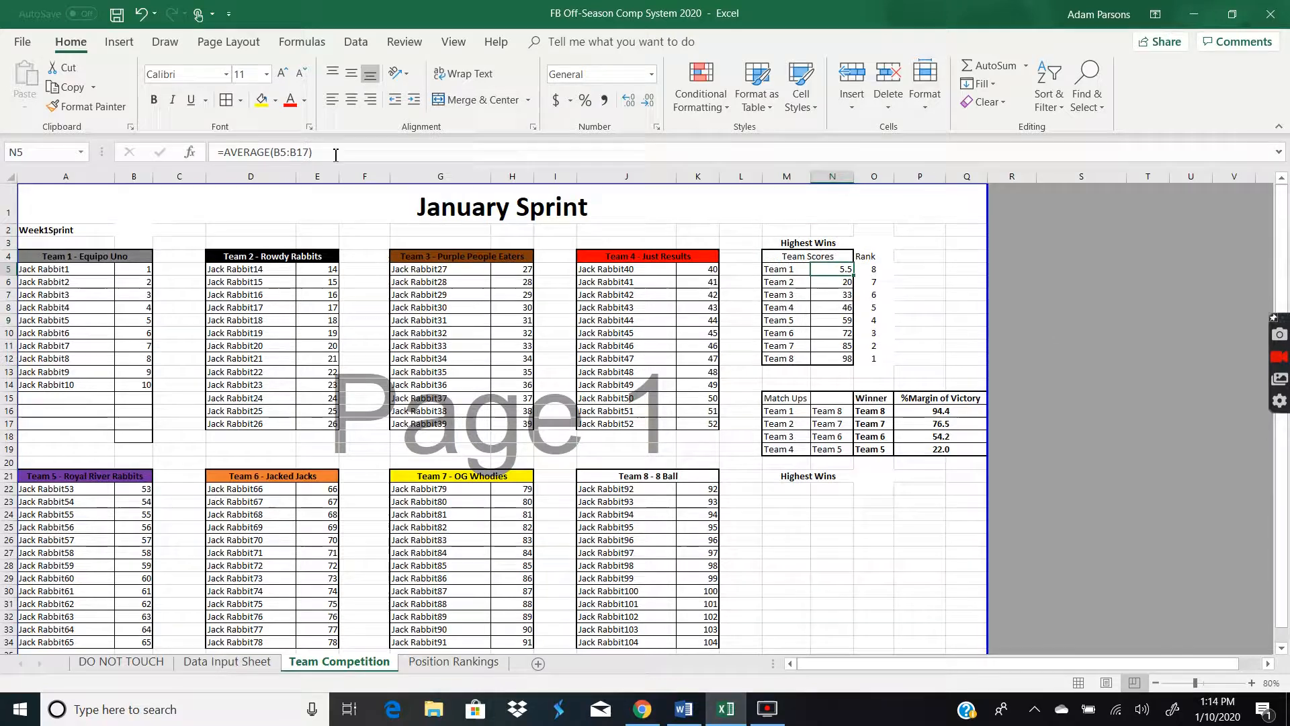
left_click(914, 283)
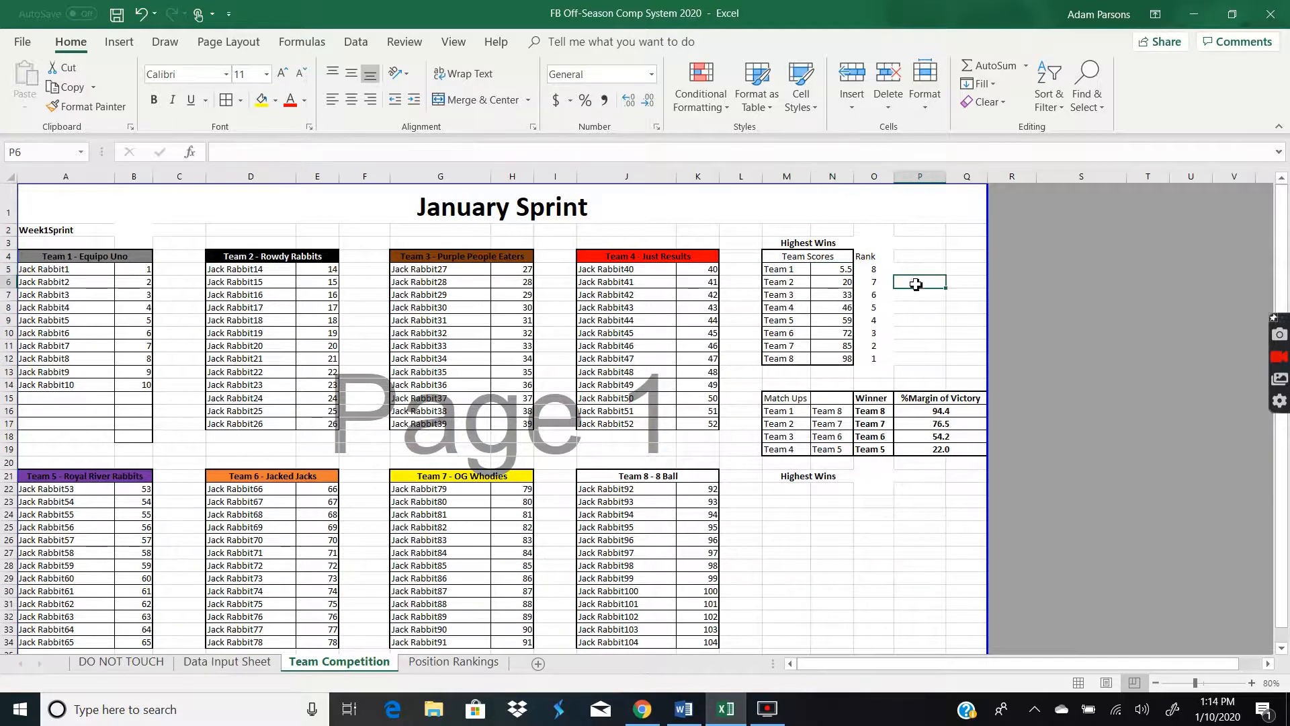
left_click(842, 272)
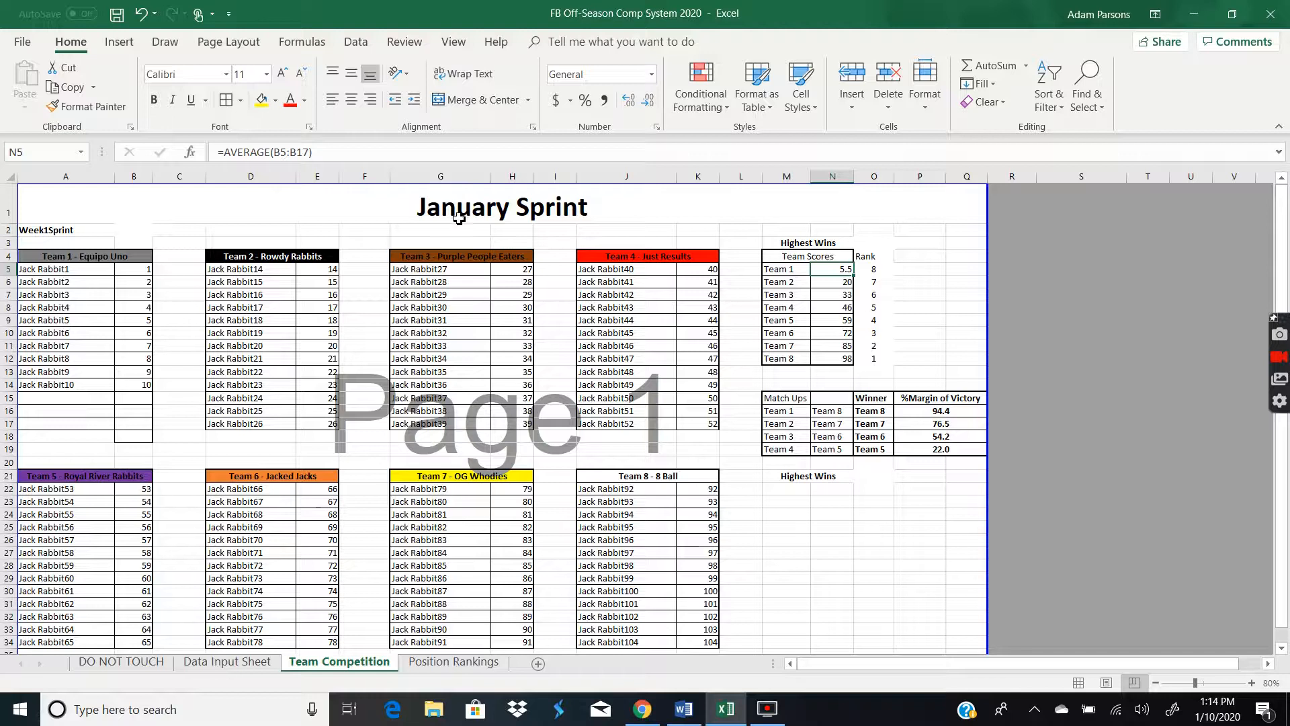
left_click(303, 156)
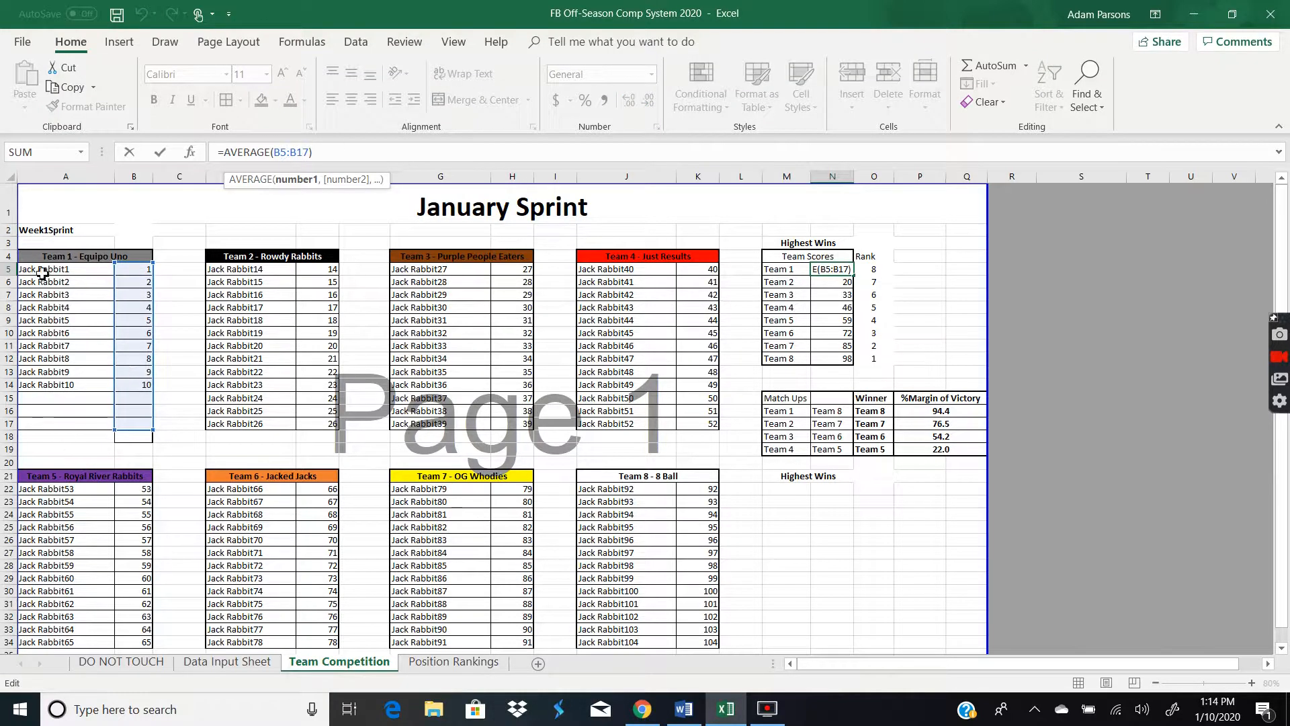
left_click_drag(154, 428, 154, 393)
key("Return")
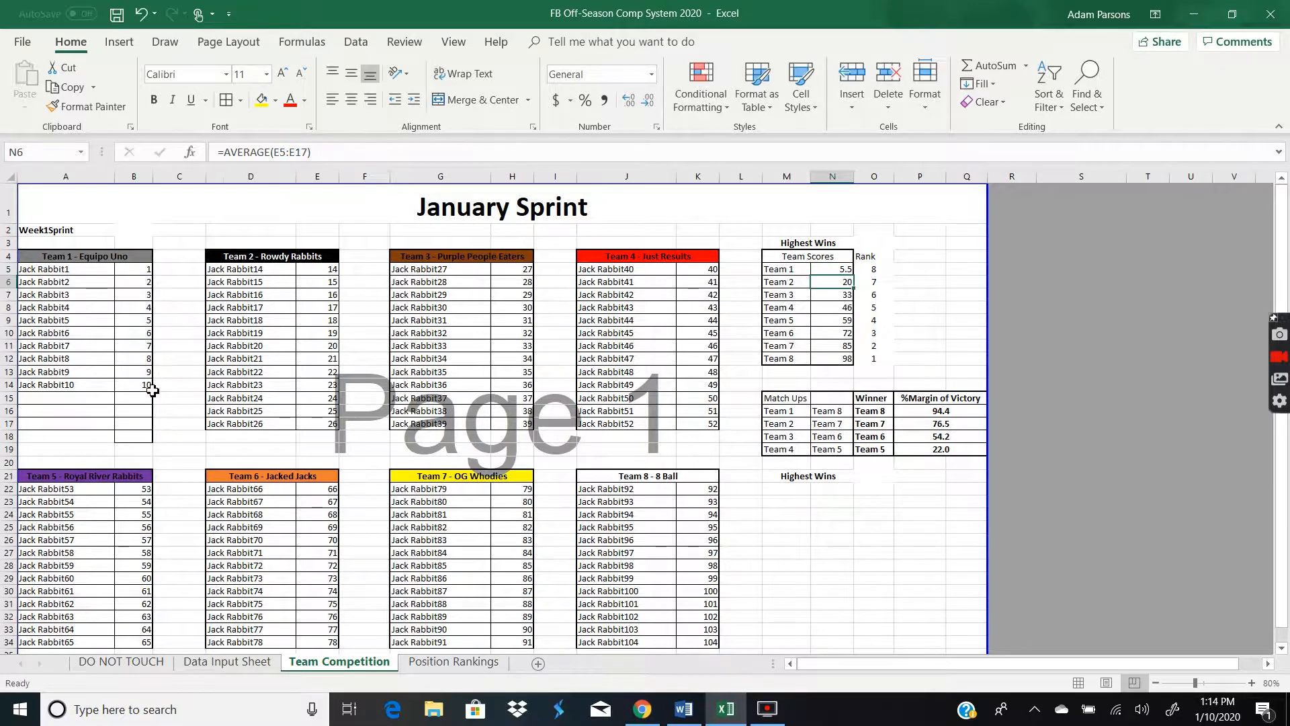
left_click(840, 269)
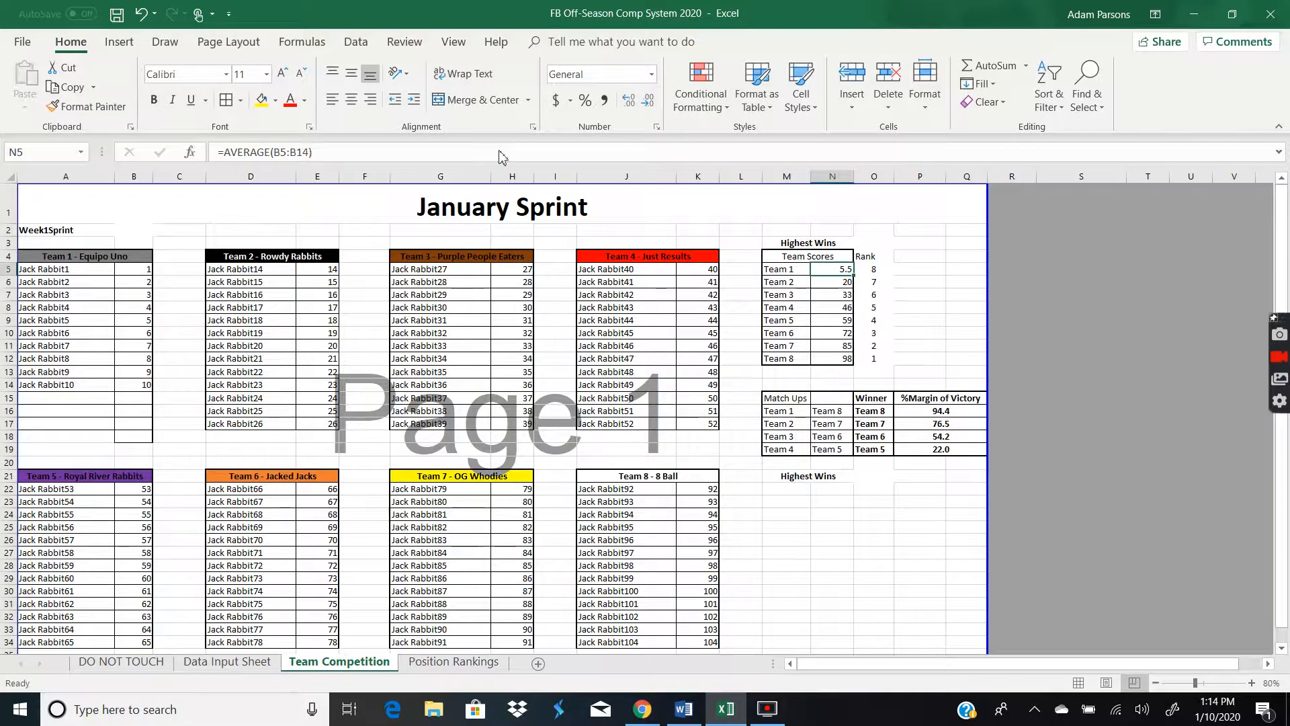
left_click(309, 152)
key("Return")
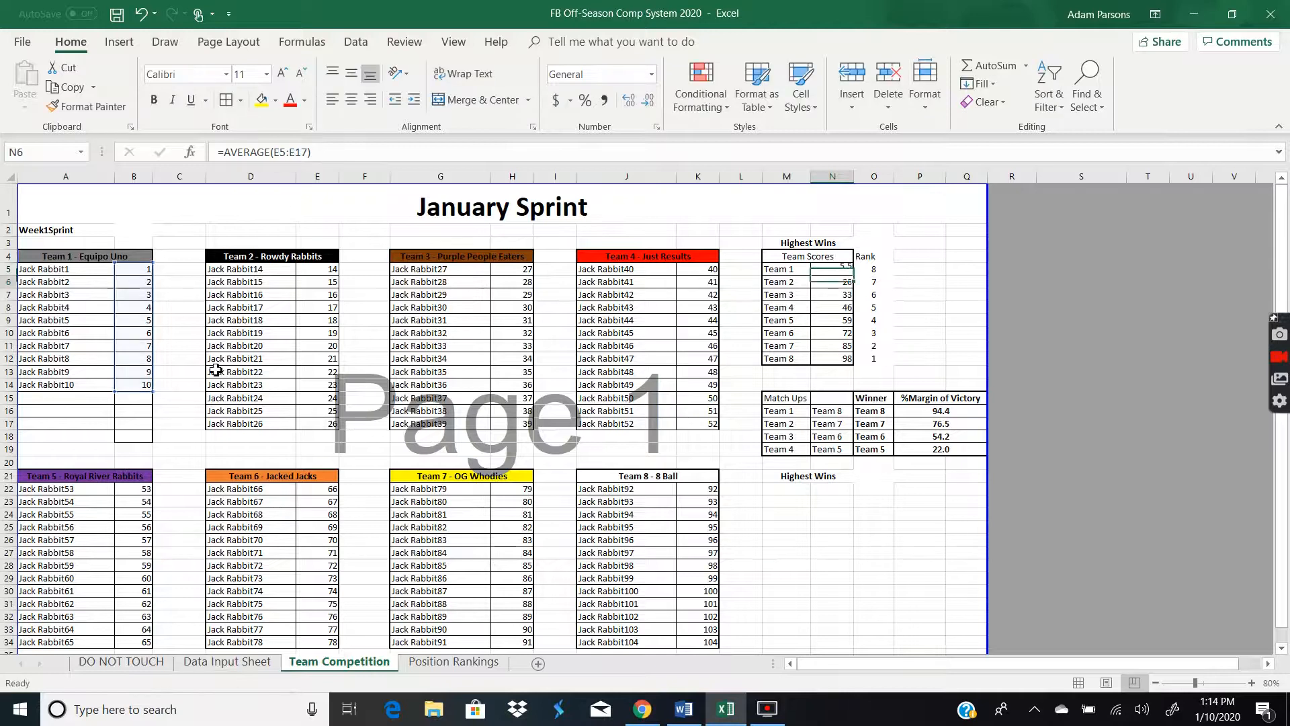
Review the full athlete name list in column A of the Data Input Sheet and return to the Team Competition sheet.
left_click(80, 398)
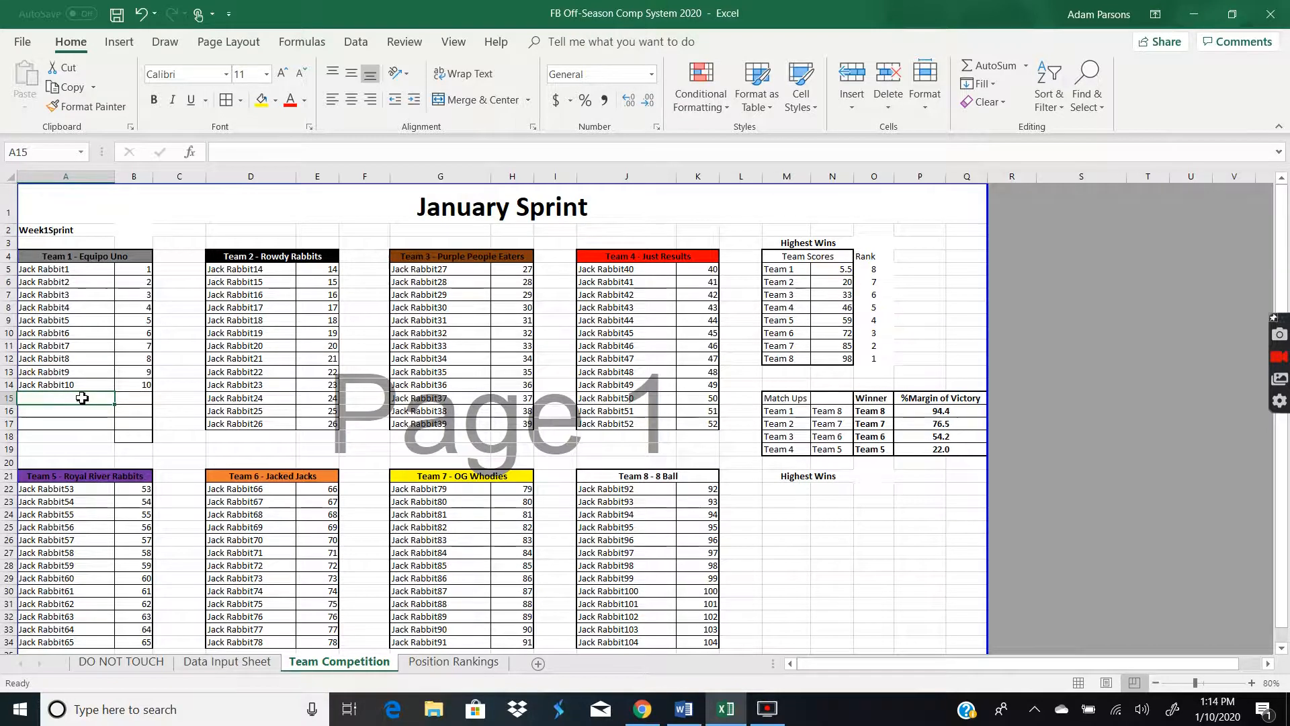
left_click(245, 662)
left_click(59, 213)
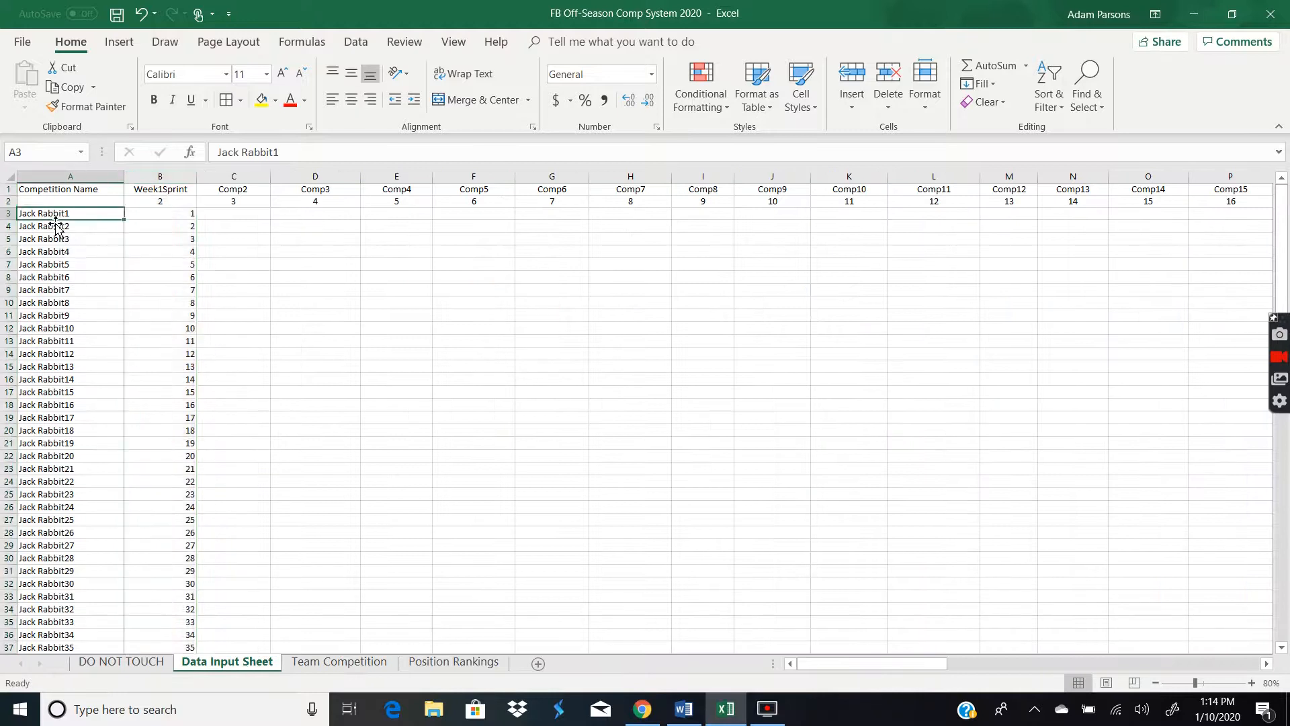
scroll(48, 471, "down", 20)
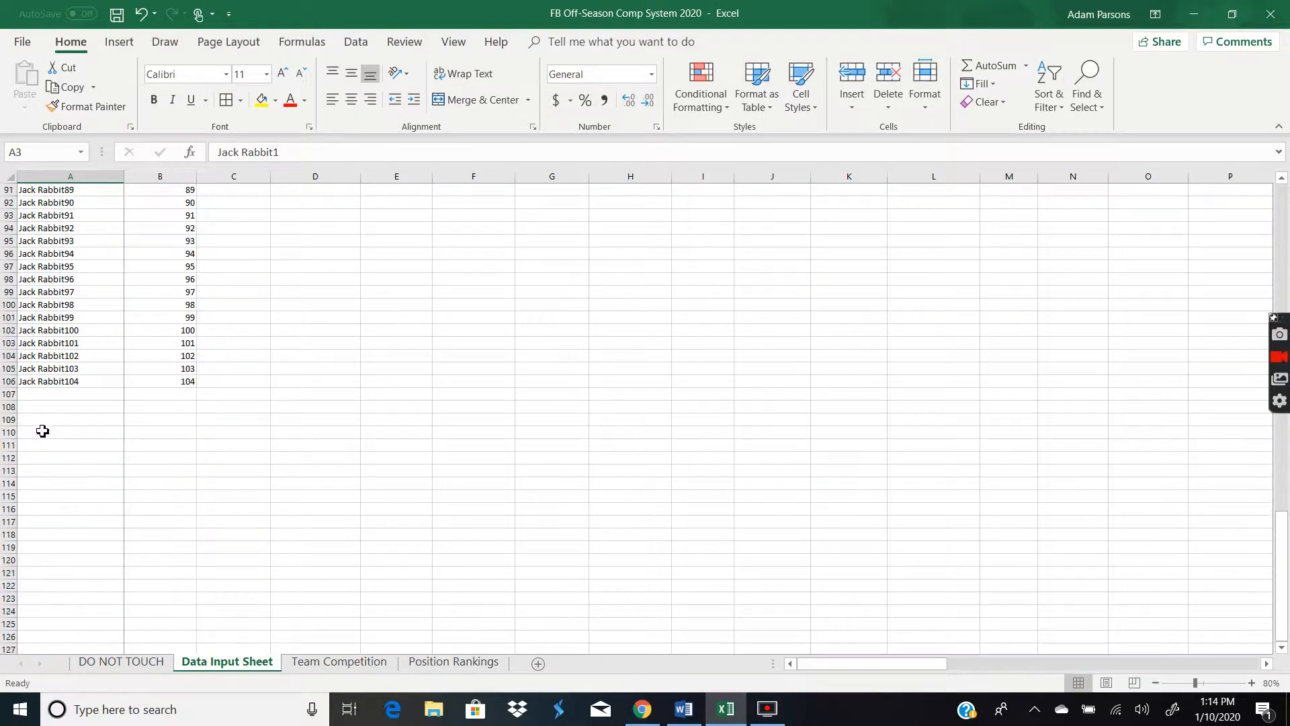
scroll(43, 410, "up", 20)
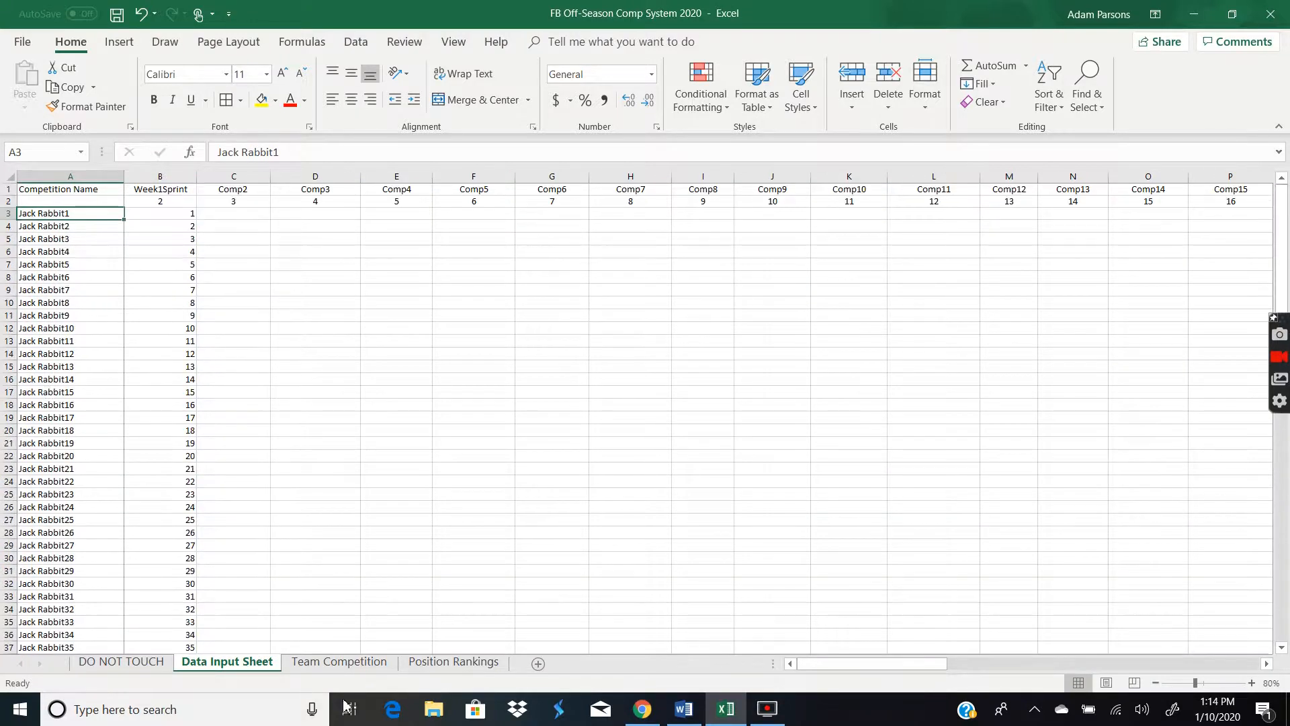
left_click(354, 663)
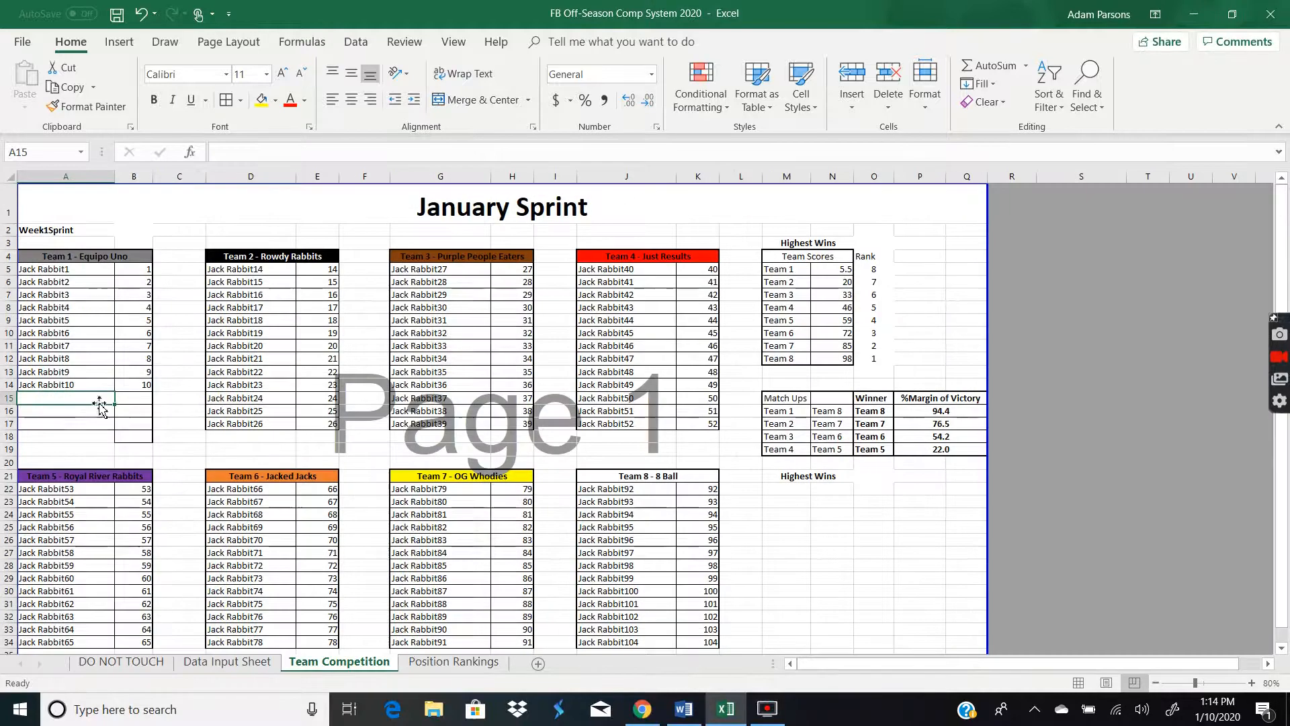
Enter Jack Rabbit11 in cell A15 as the next name on Team 1's roster.
double_click(41, 404)
type("Jack Rabbit11")
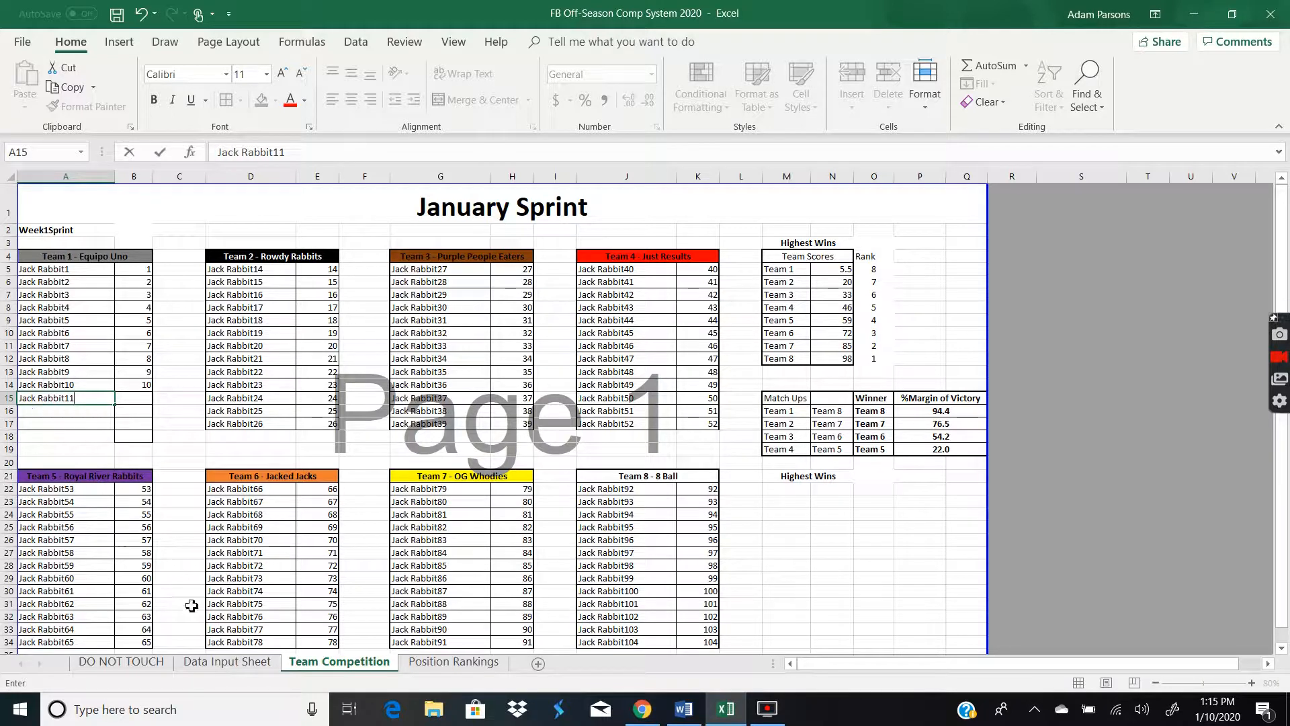
key("Return")
Check the end of the athlete list on the Data Input Sheet, then return to the roster name in A15 of Team Competition.
left_click(226, 667)
scroll(80, 403, "down", 14)
scroll(79, 497, "down", 15)
left_click(55, 422)
left_click(305, 664)
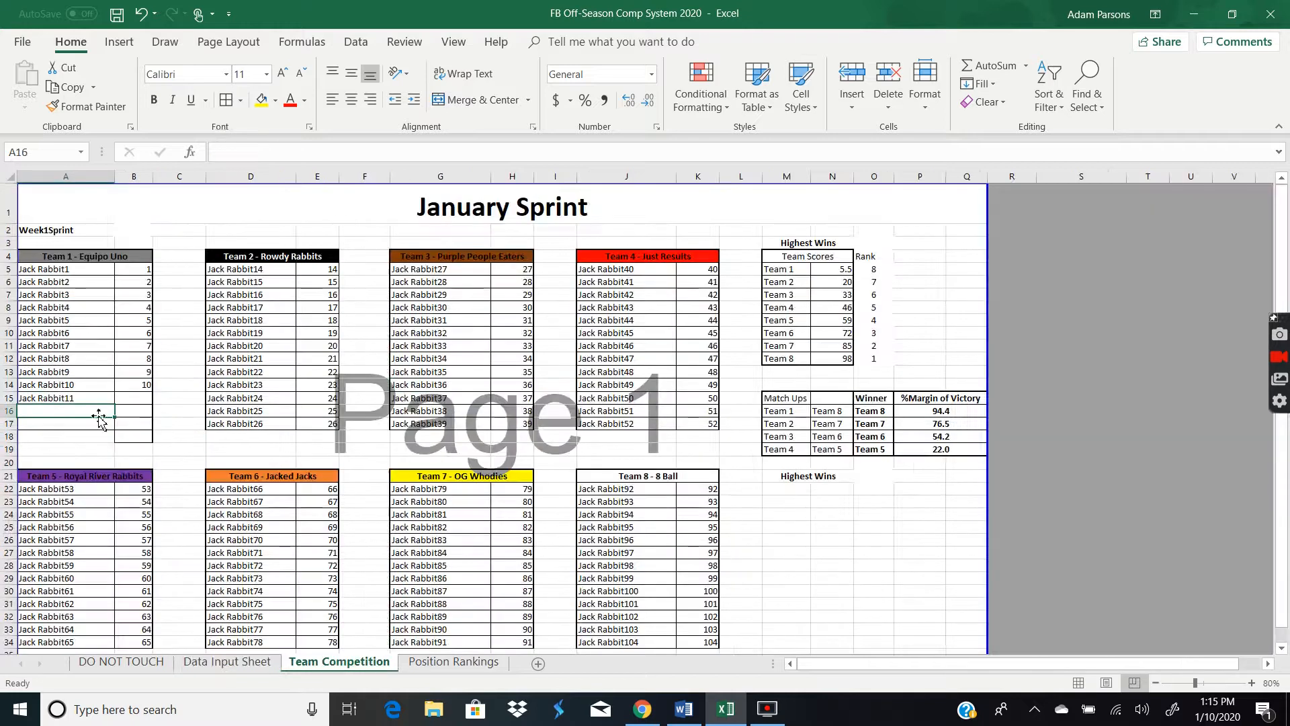
left_click(53, 399)
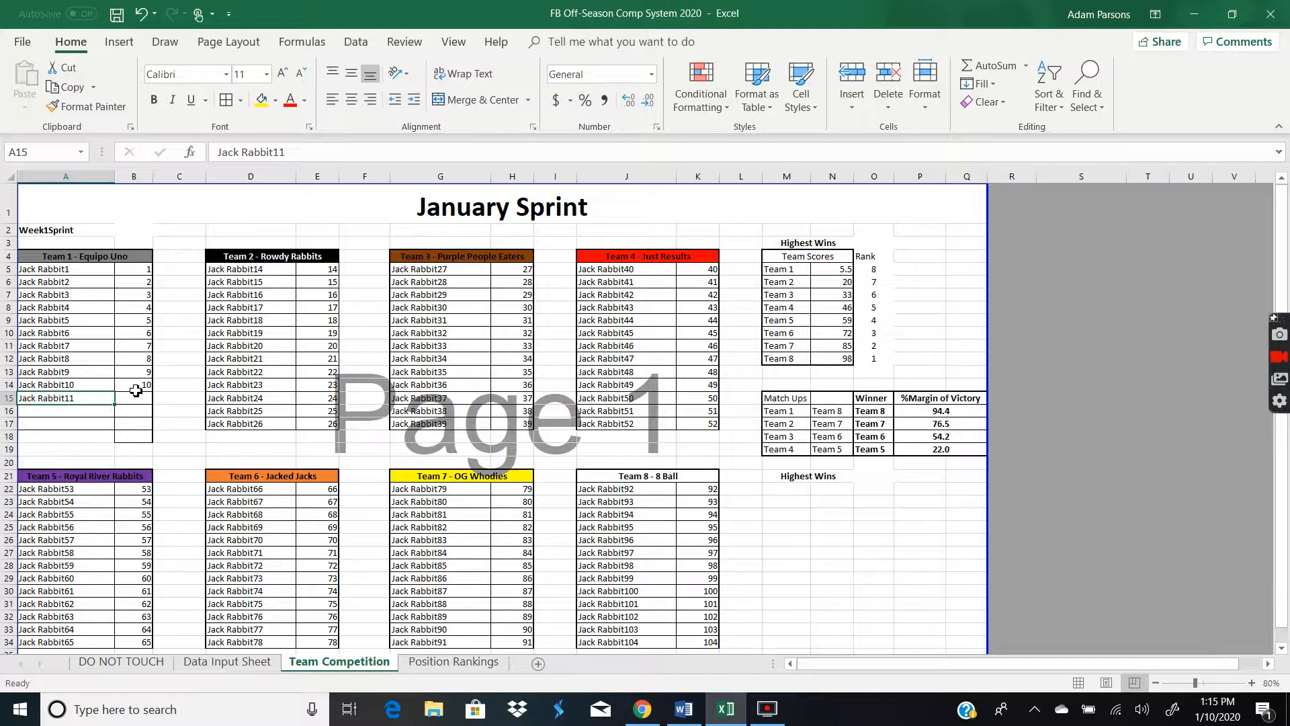
Fill the score lookup formula from B14 down into B15 and check the copied formula.
left_click(136, 384)
left_click_drag(154, 396, 152, 409)
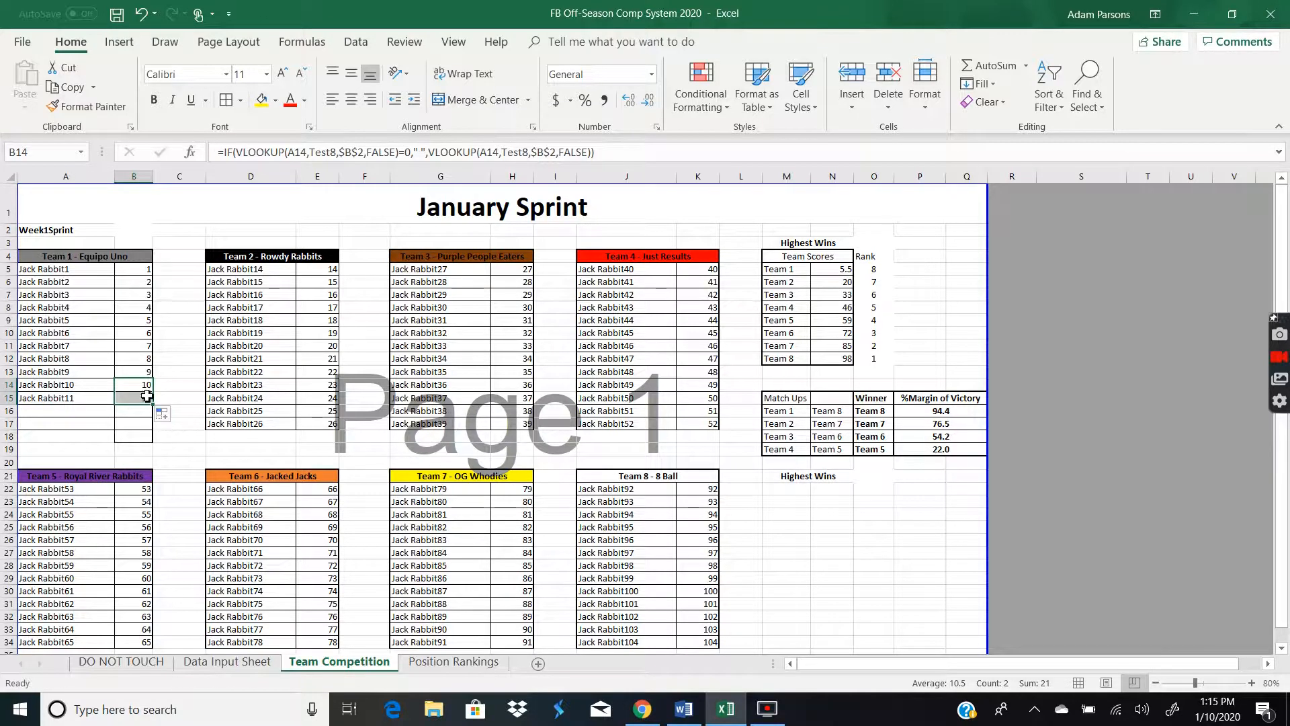
left_click(138, 399)
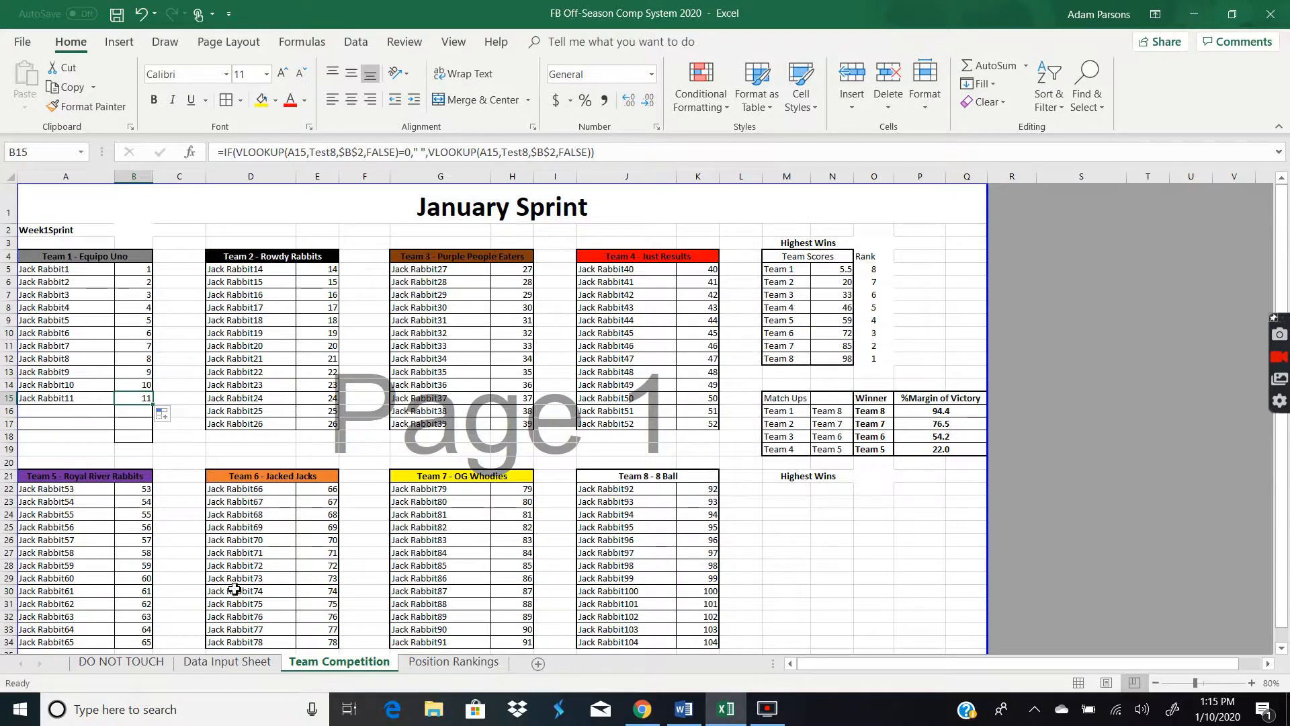
Look up Jack Rabbit11's Week1Sprint result on the Data Input Sheet and return to the Team Competition sheet.
left_click(227, 662)
scroll(174, 467, "up", 20)
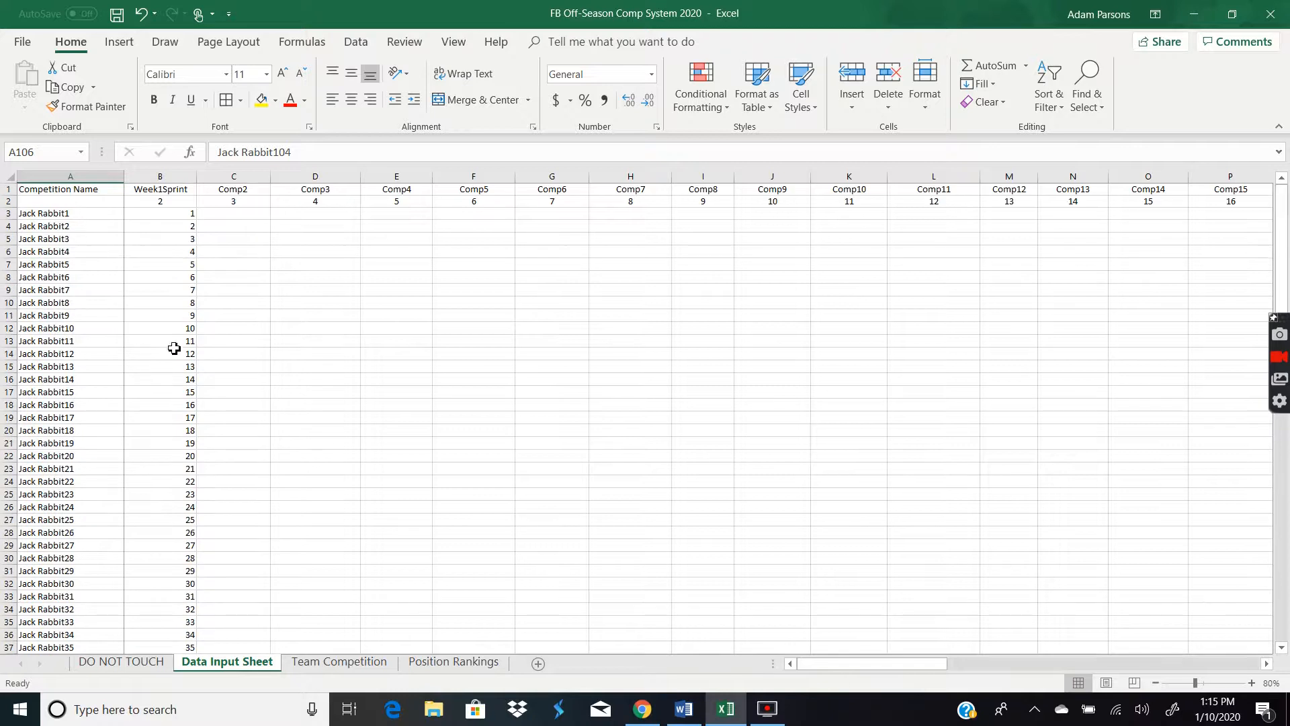
left_click(174, 348)
left_click(357, 666)
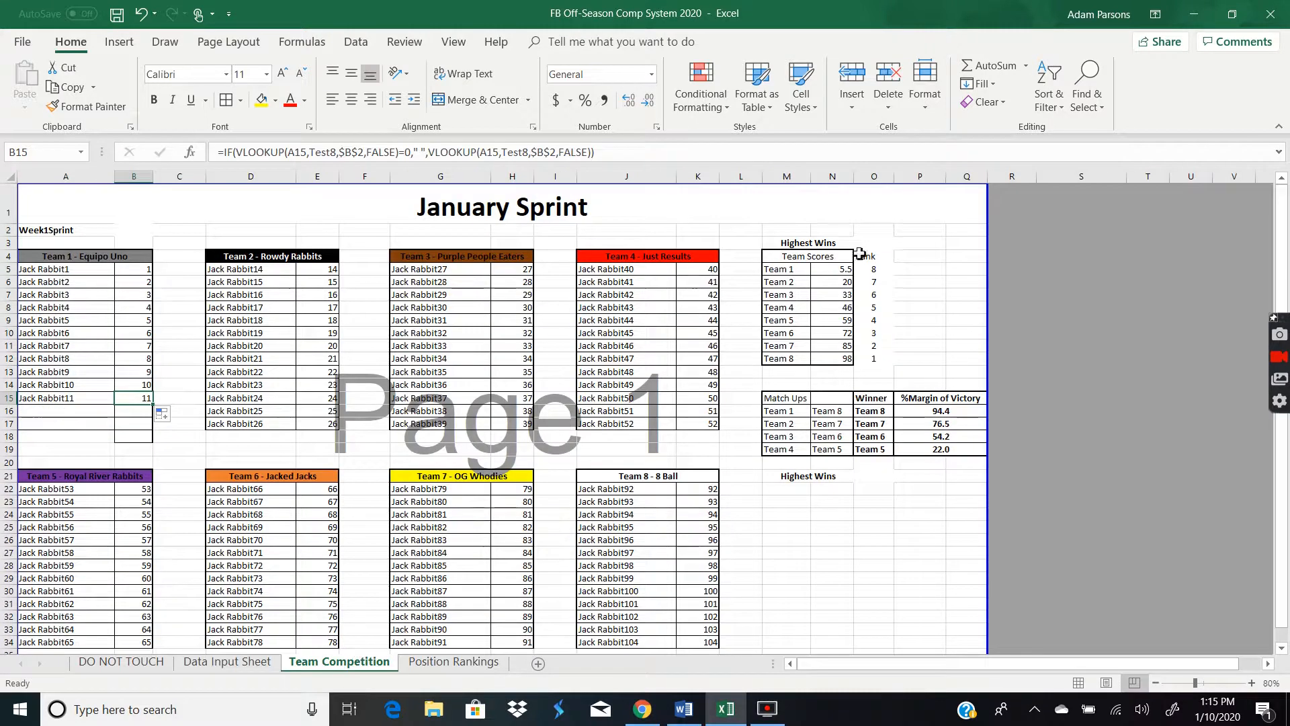
Extend the range of Team 1's score formula in N5 to =AVERAGE(B5:B15).
double_click(843, 267)
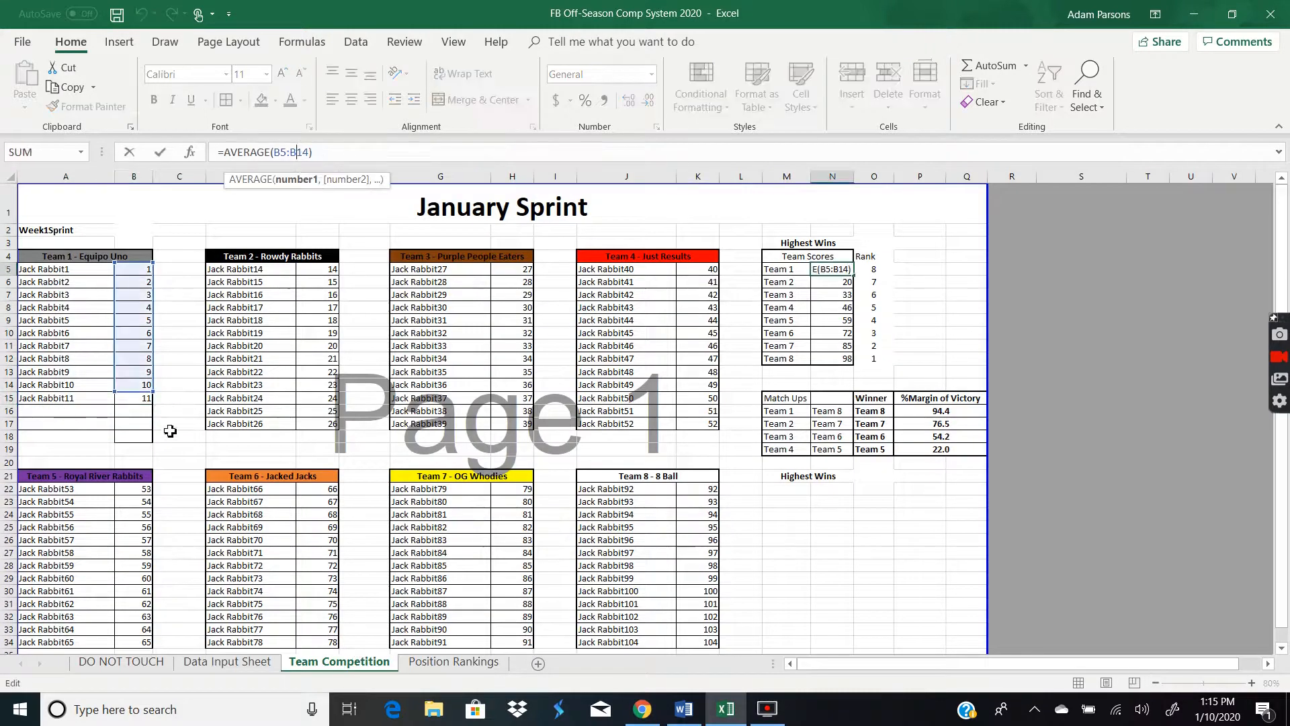
left_click(160, 397)
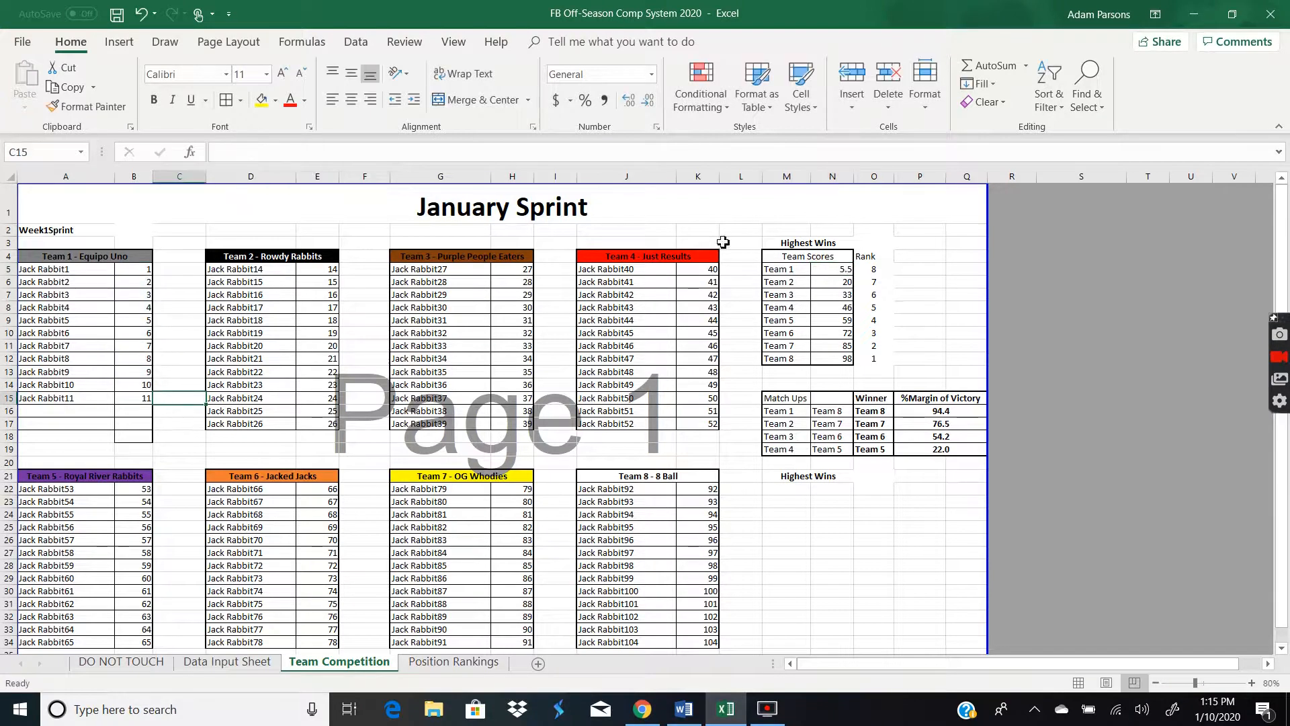
left_click(843, 268)
left_click(300, 152)
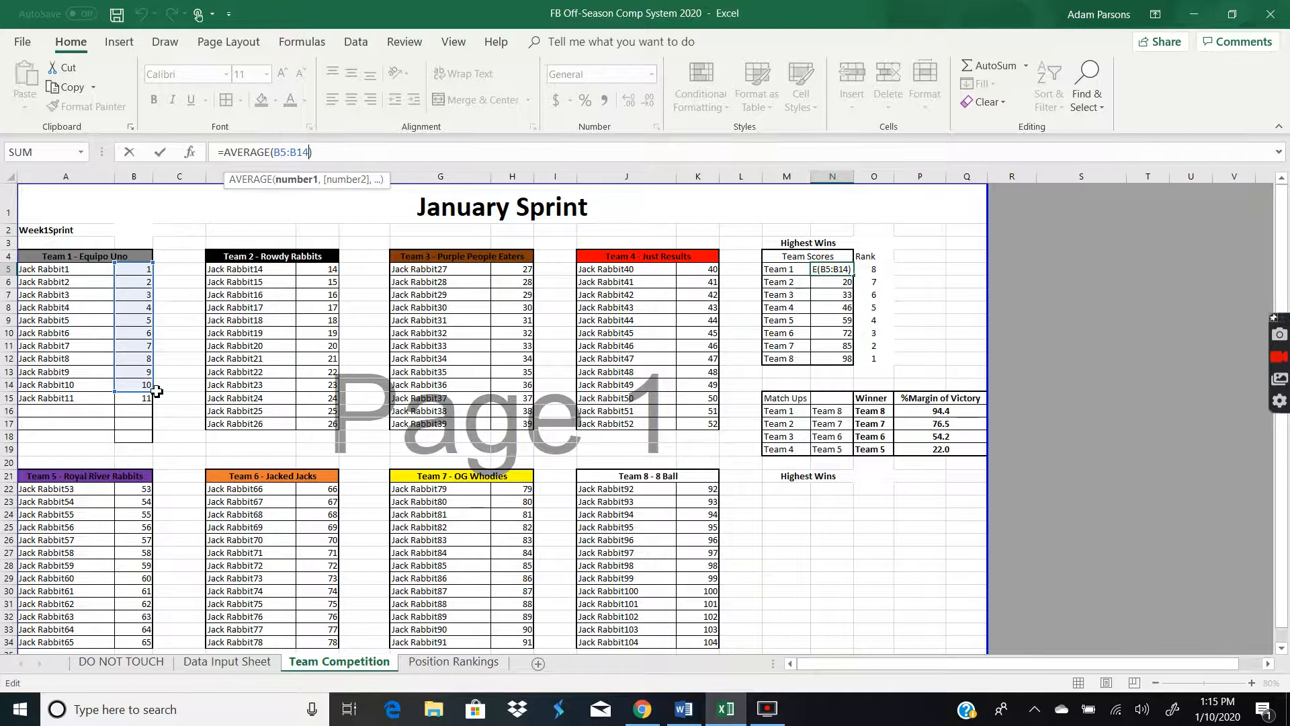
left_click_drag(153, 399, 156, 406)
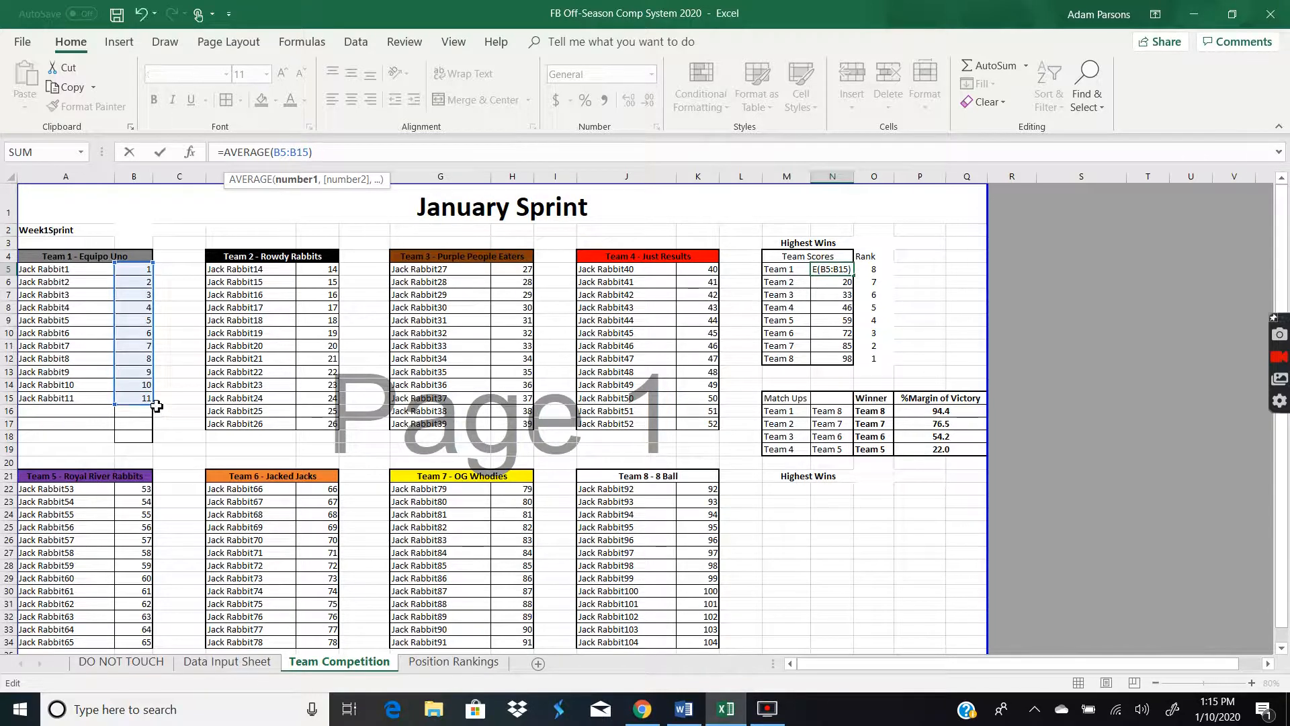
key("Return")
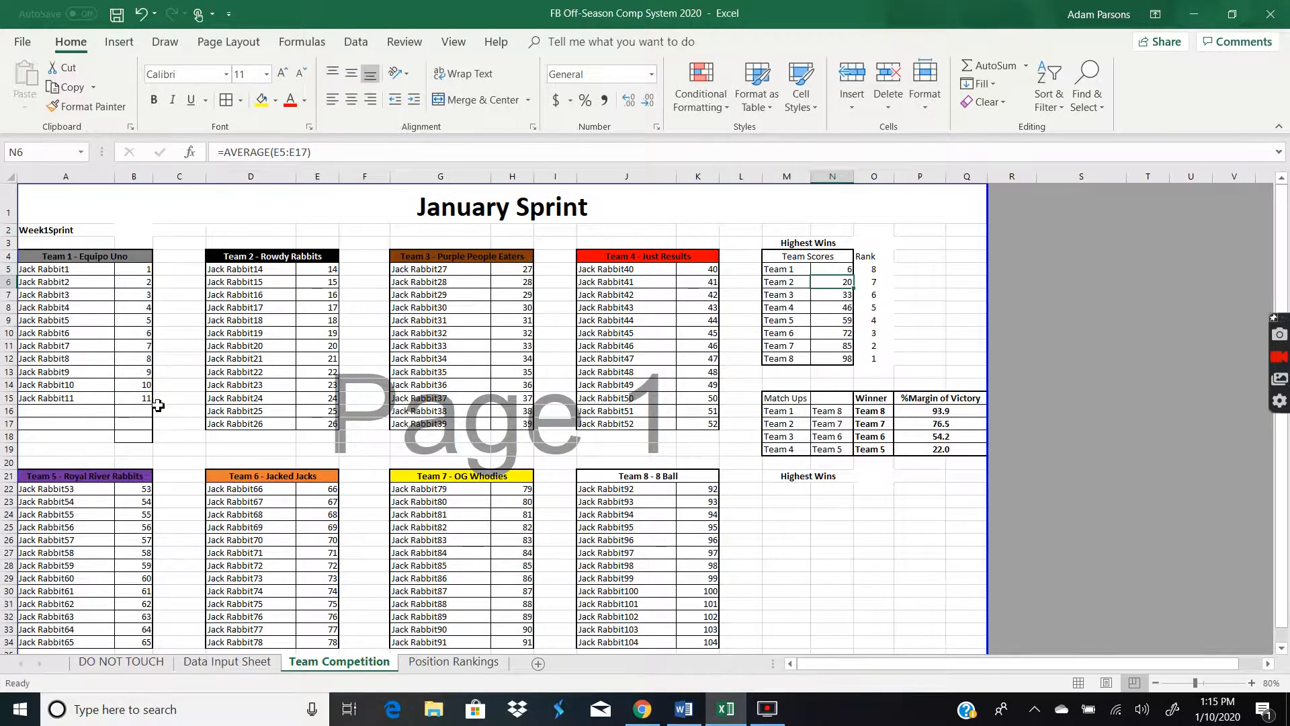
Enter Jack Rabbit15, an athlete from Team 2's roster, in A16 of Team 1's roster.
left_click(69, 411)
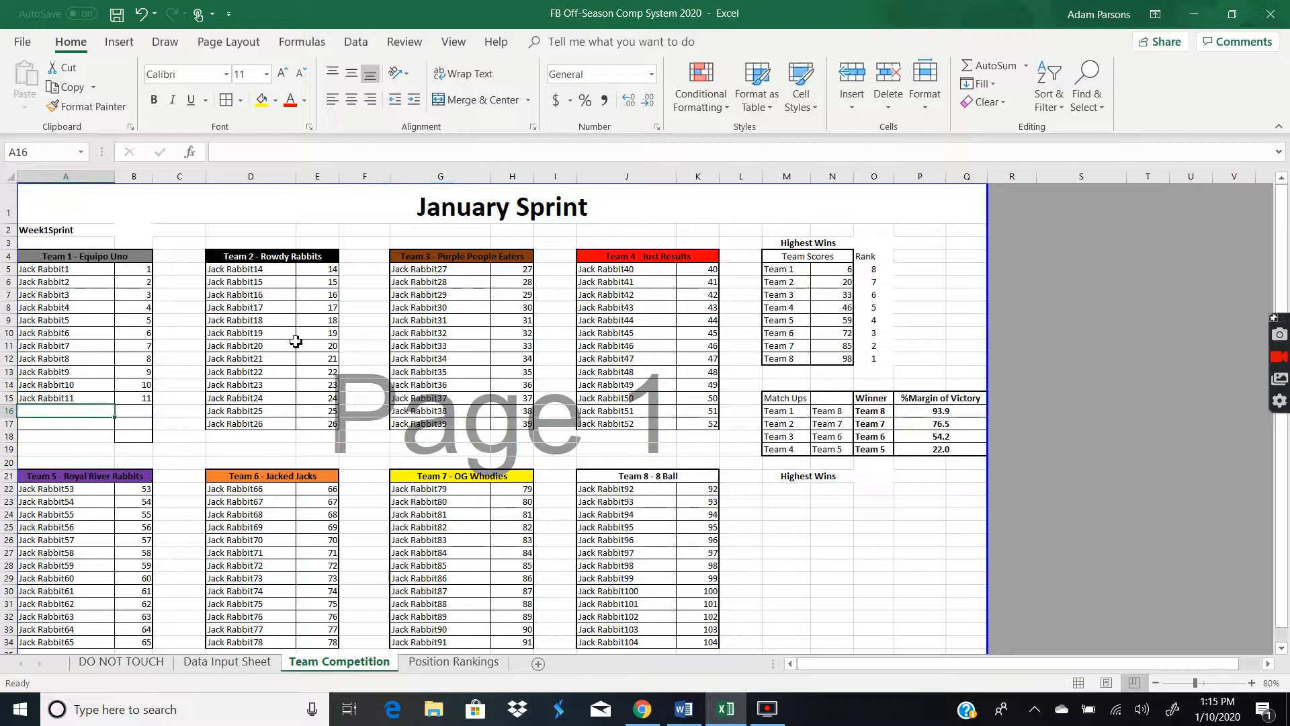
left_click(271, 293)
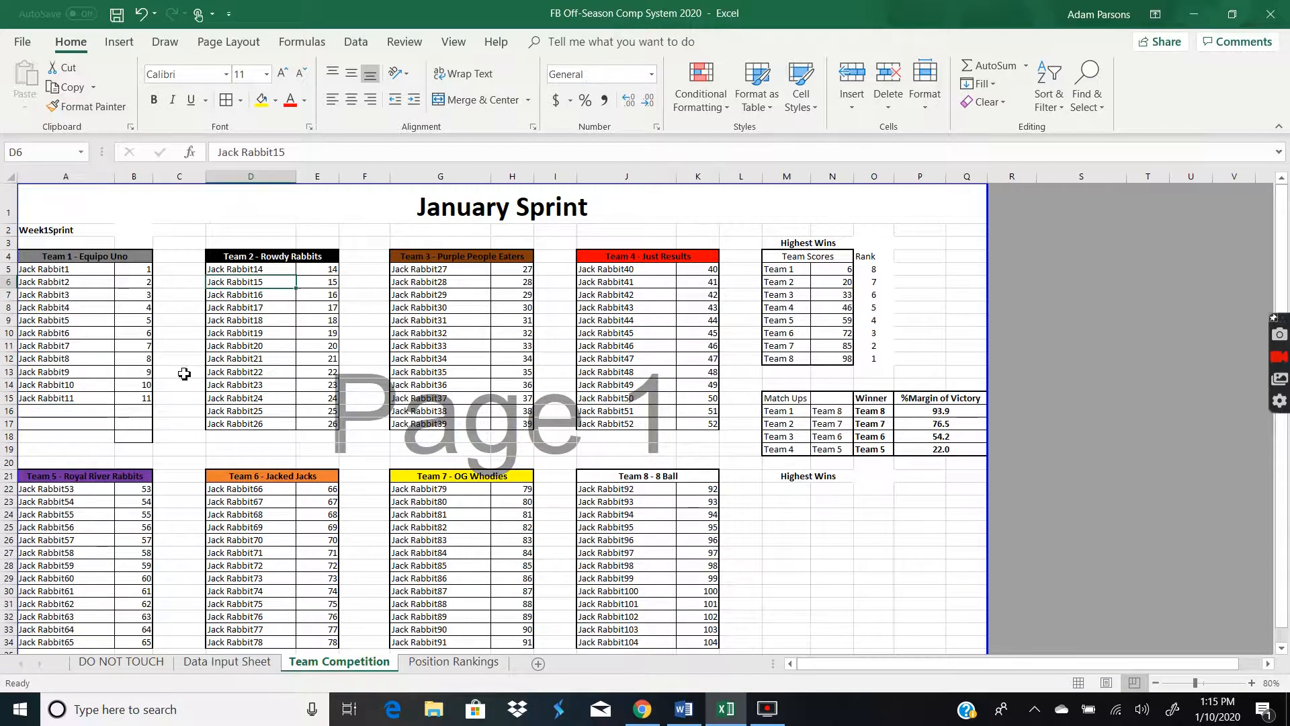
left_click(73, 413)
type("Ja")
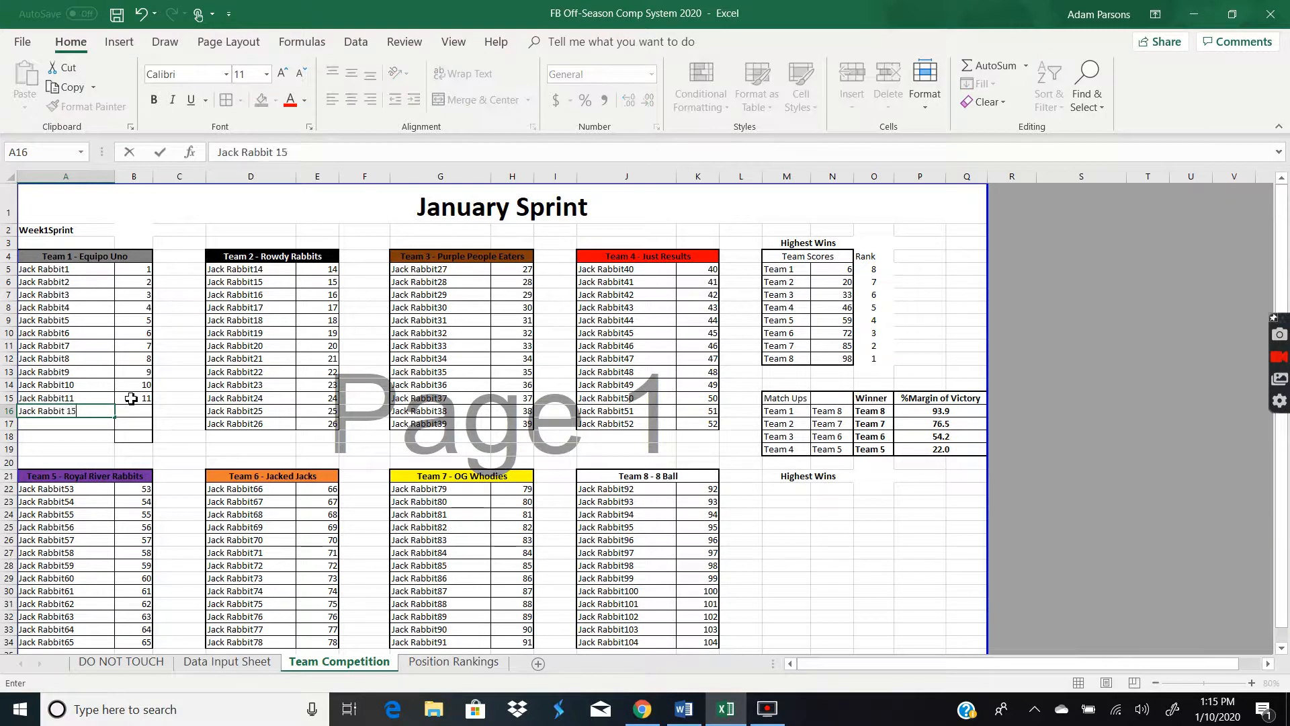
type("ck Rabbit15")
key("Return")
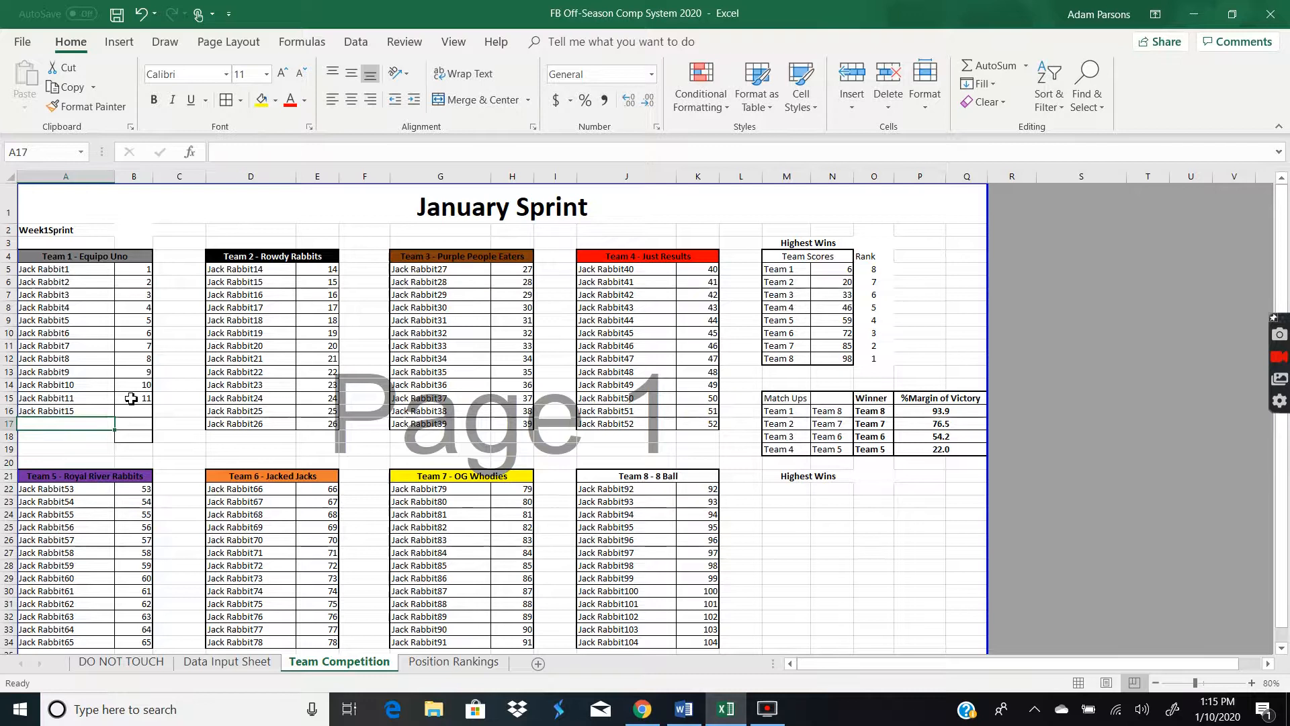
Fill the score lookup formula from B15 down into B16 and check the formula for the added athlete.
left_click(134, 399)
left_click_drag(151, 407, 152, 420)
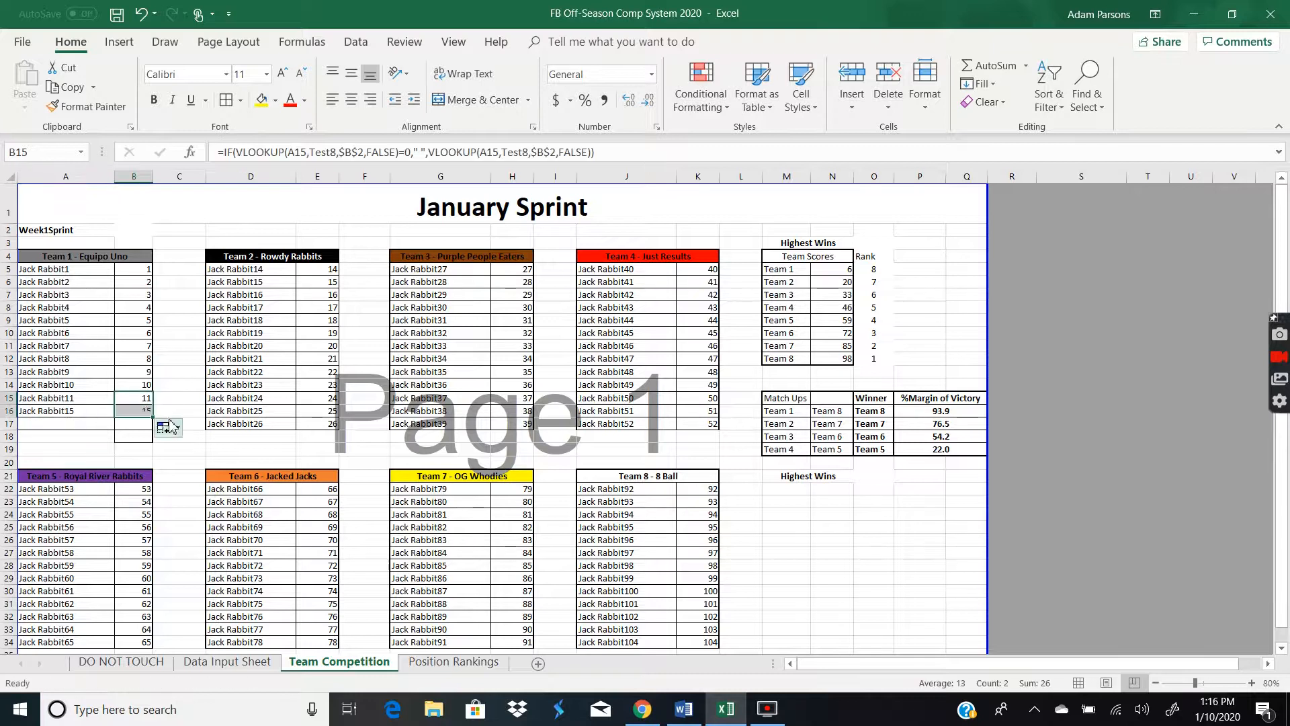
left_click(169, 402)
left_click(132, 412)
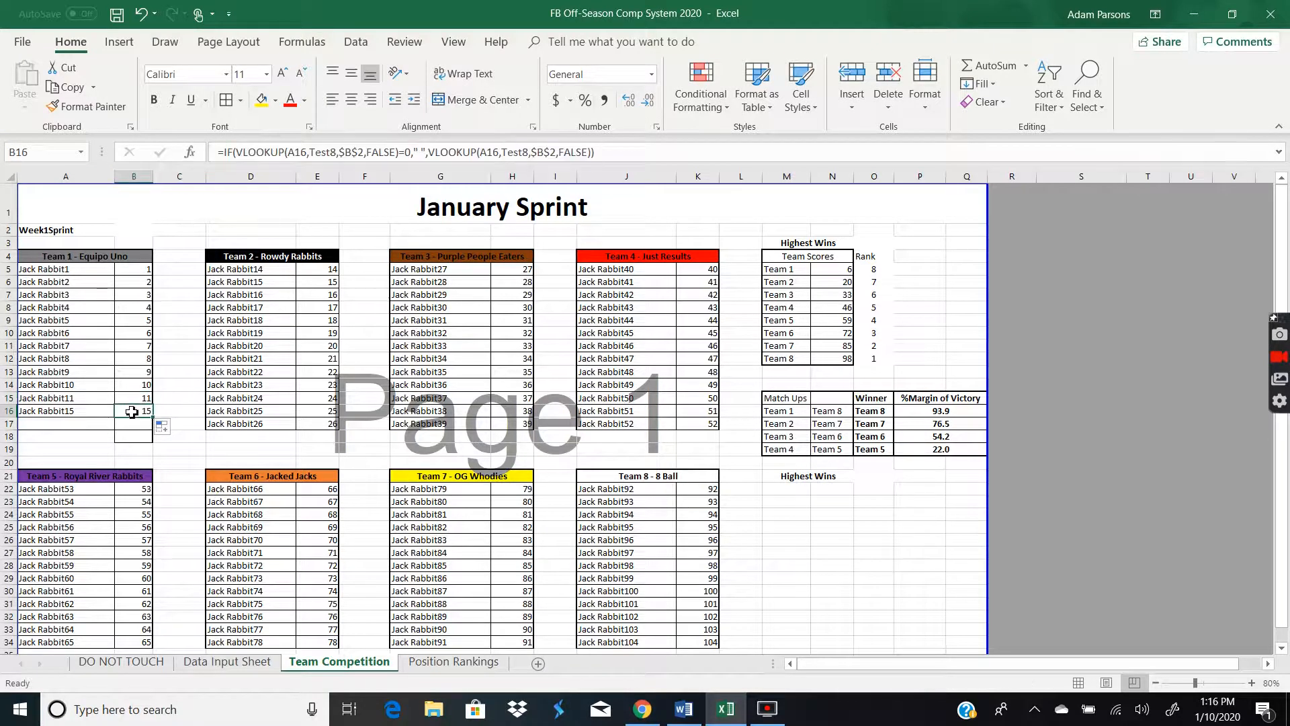
Extend the range of Team 1's score formula in N5 to =AVERAGE(B5:B16).
left_click(851, 271)
left_click(307, 153)
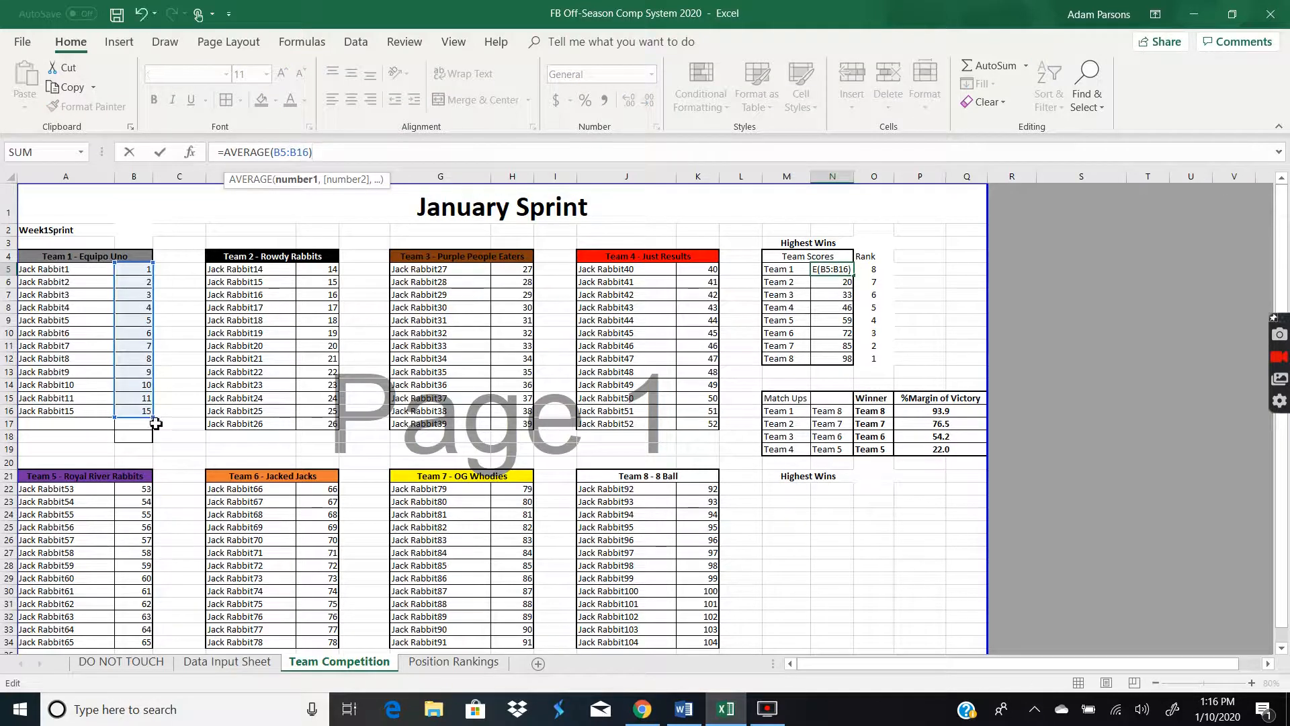
key("Return")
Clear Jack Rabbit15's name and score from Team 2's roster in D6:E6.
left_click_drag(319, 290, 277, 284)
left_click(300, 290)
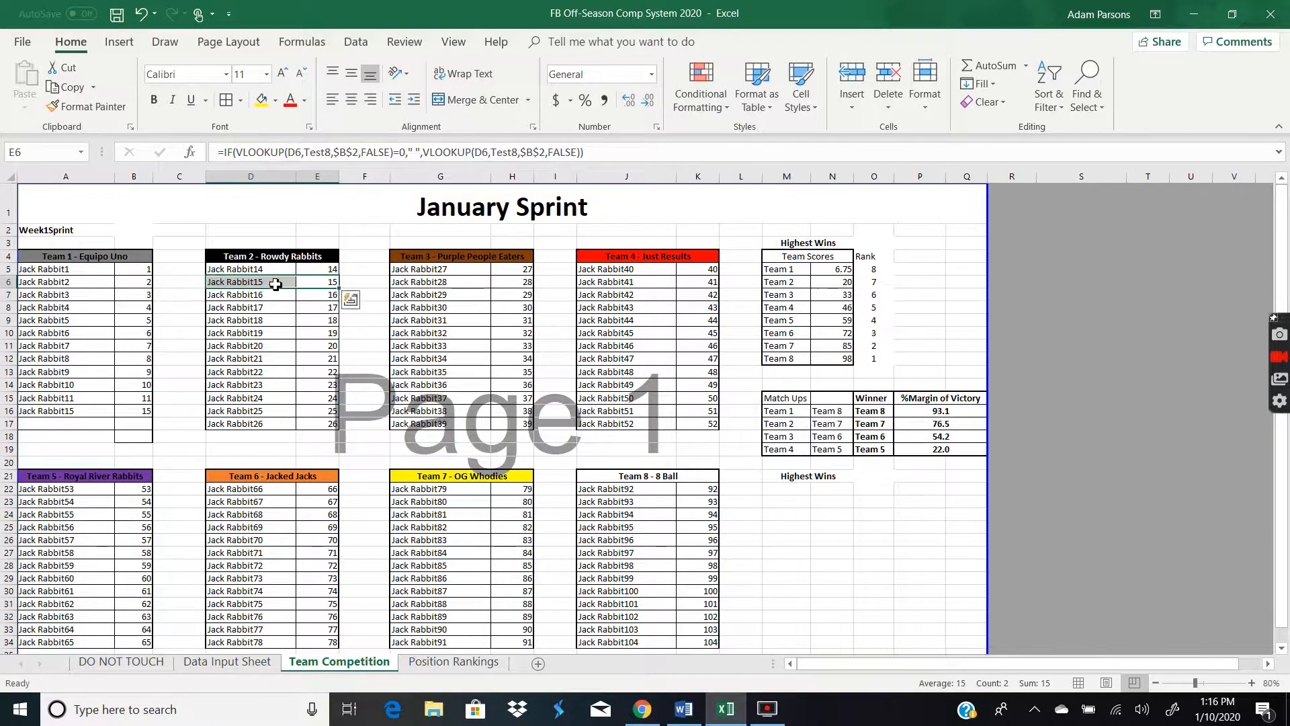
right_click(275, 285)
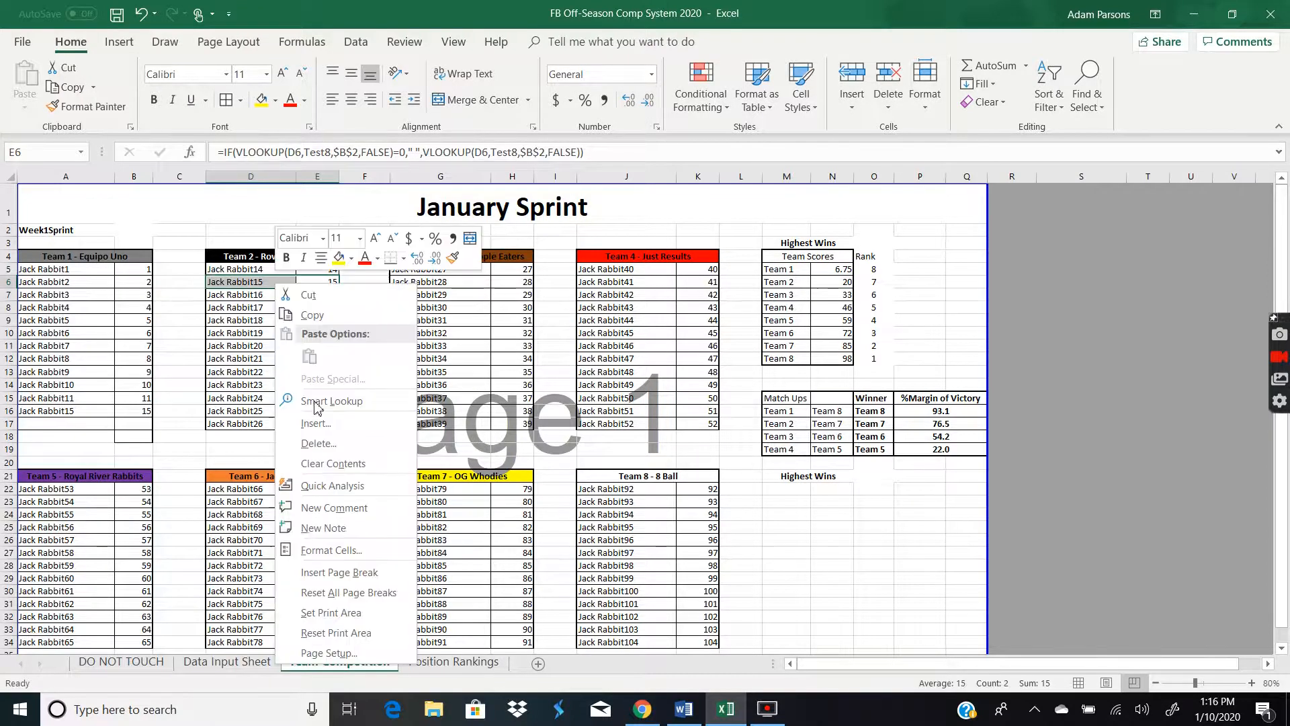
left_click(353, 466)
Move Team 2's remaining roster rows D7:E17 up one row to close the gap at row 6.
left_click_drag(332, 296, 247, 423)
left_click_drag(283, 294, 283, 281)
left_click(364, 320)
left_click(334, 272)
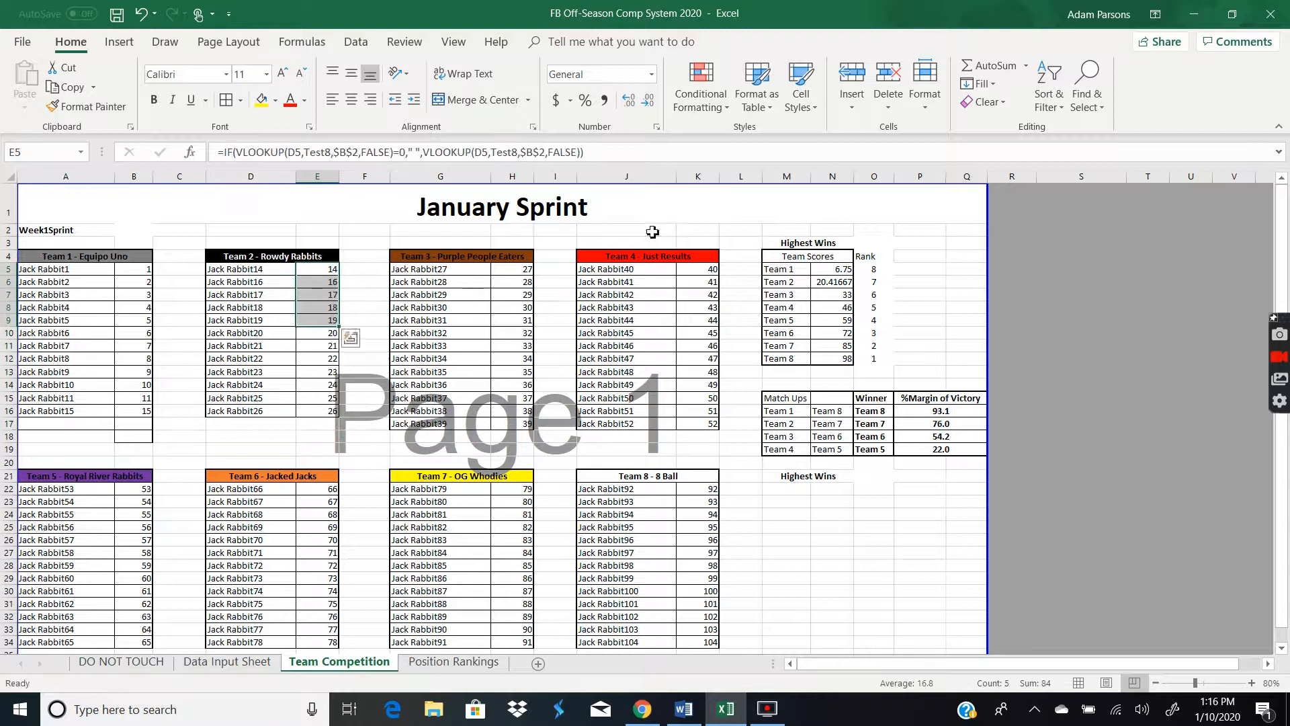
Check which roster cells Team 2's score formula in N6 averages.
left_click(843, 282)
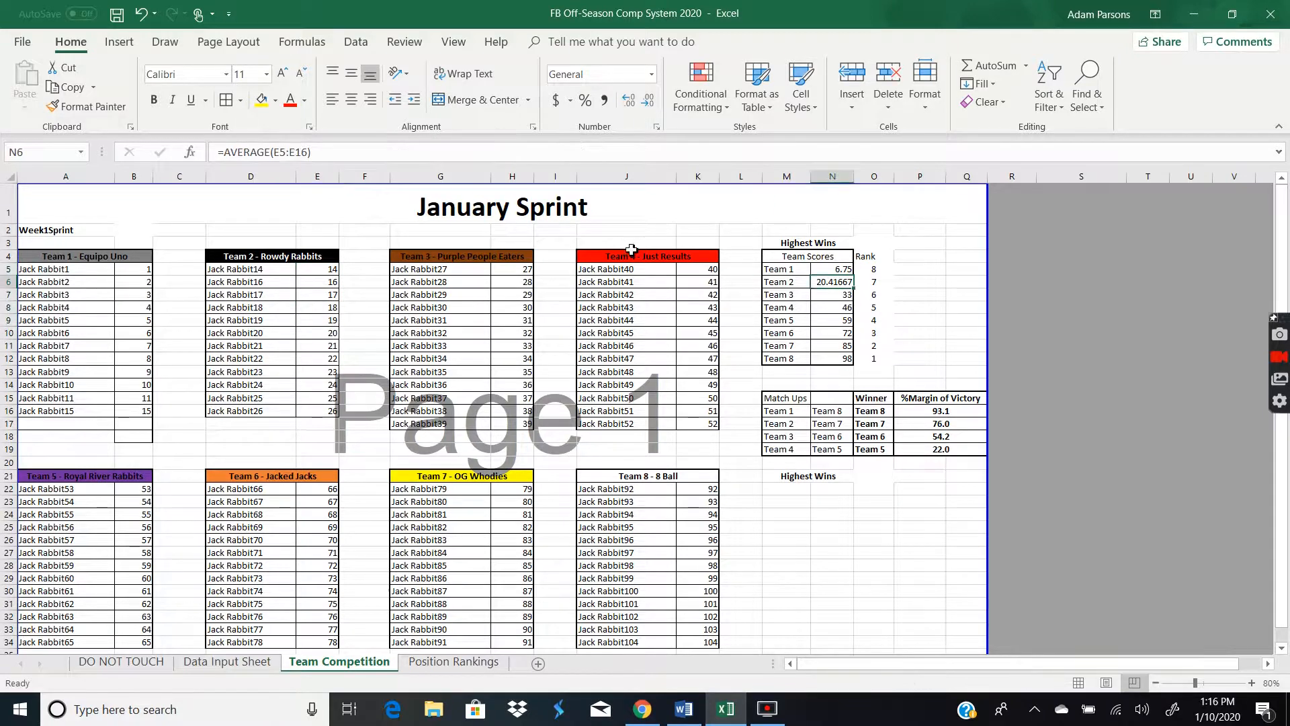
left_click(296, 154)
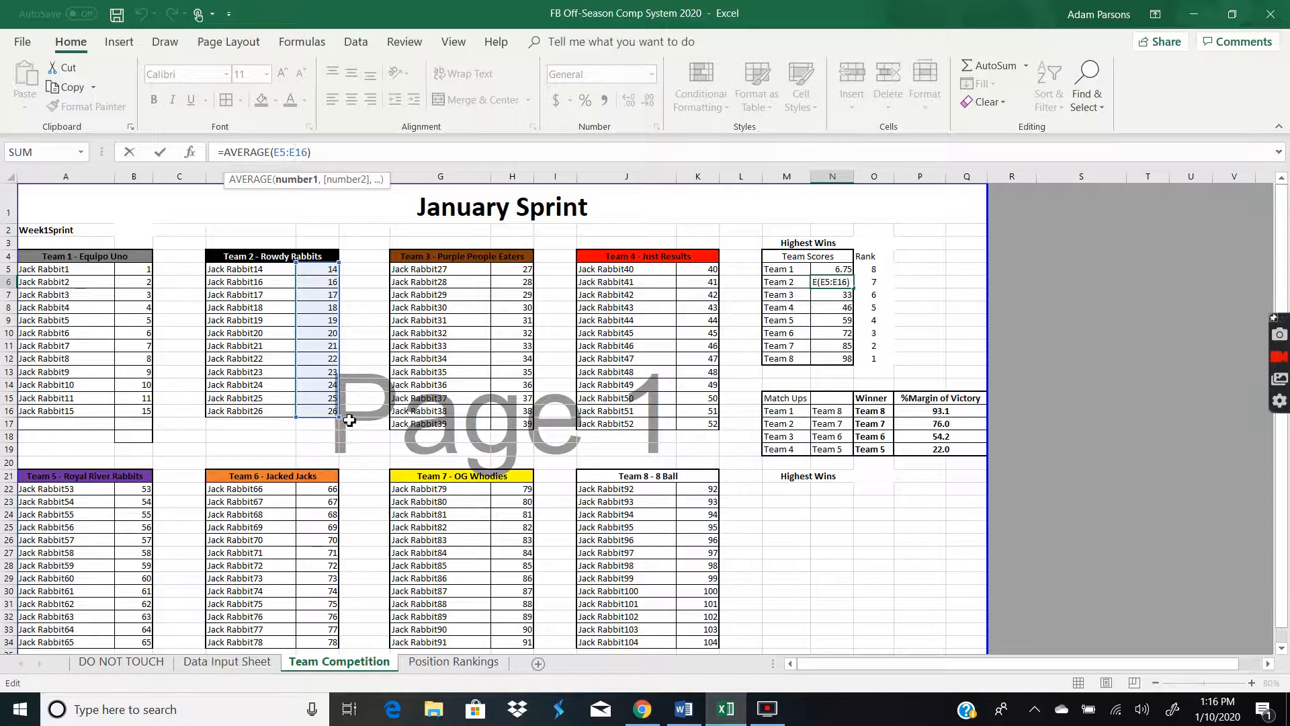
left_click(368, 387)
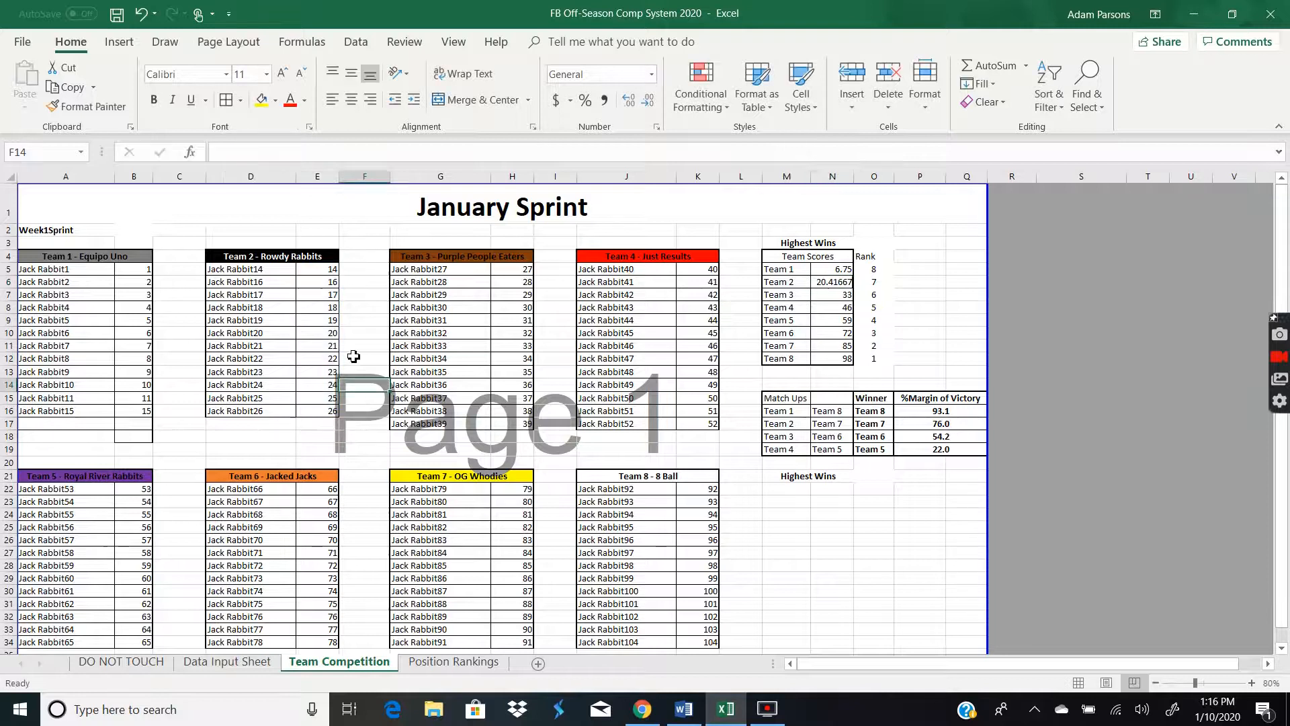
Compare the range averaged by Team 1's score formula in N5 with the last roster entries in A16:B17.
left_click(839, 269)
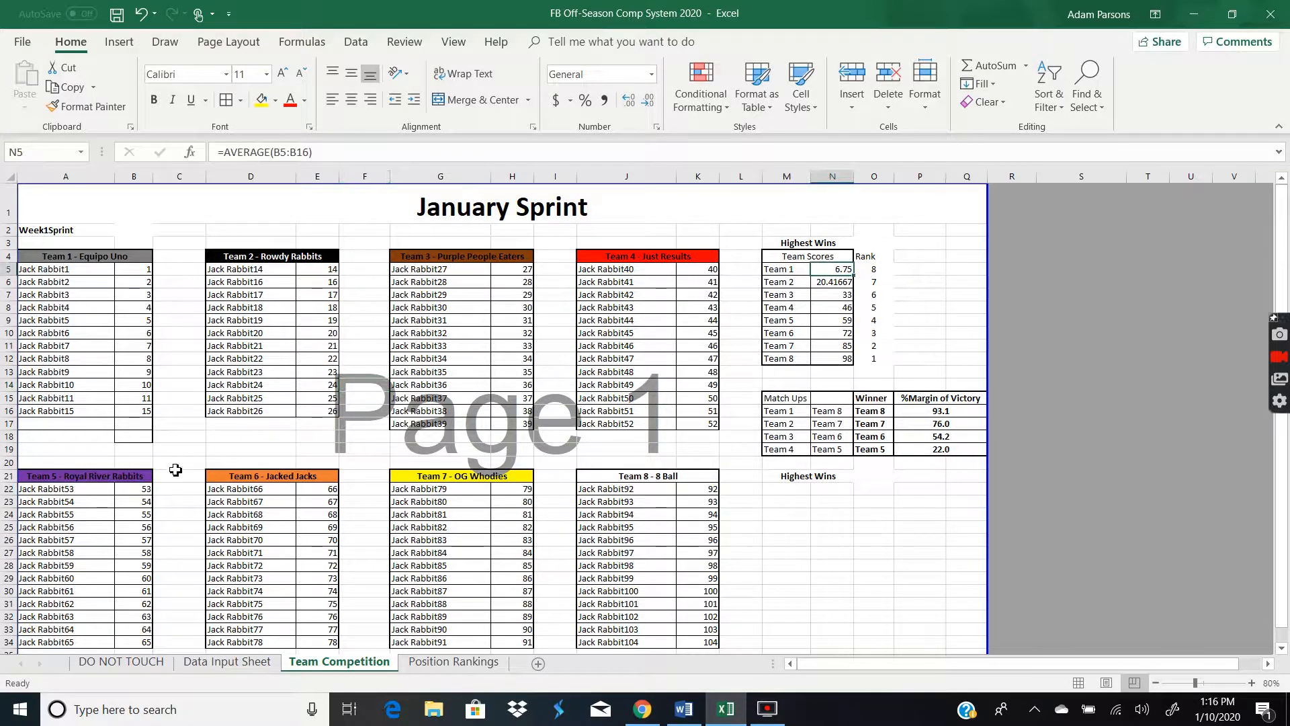
left_click(143, 412)
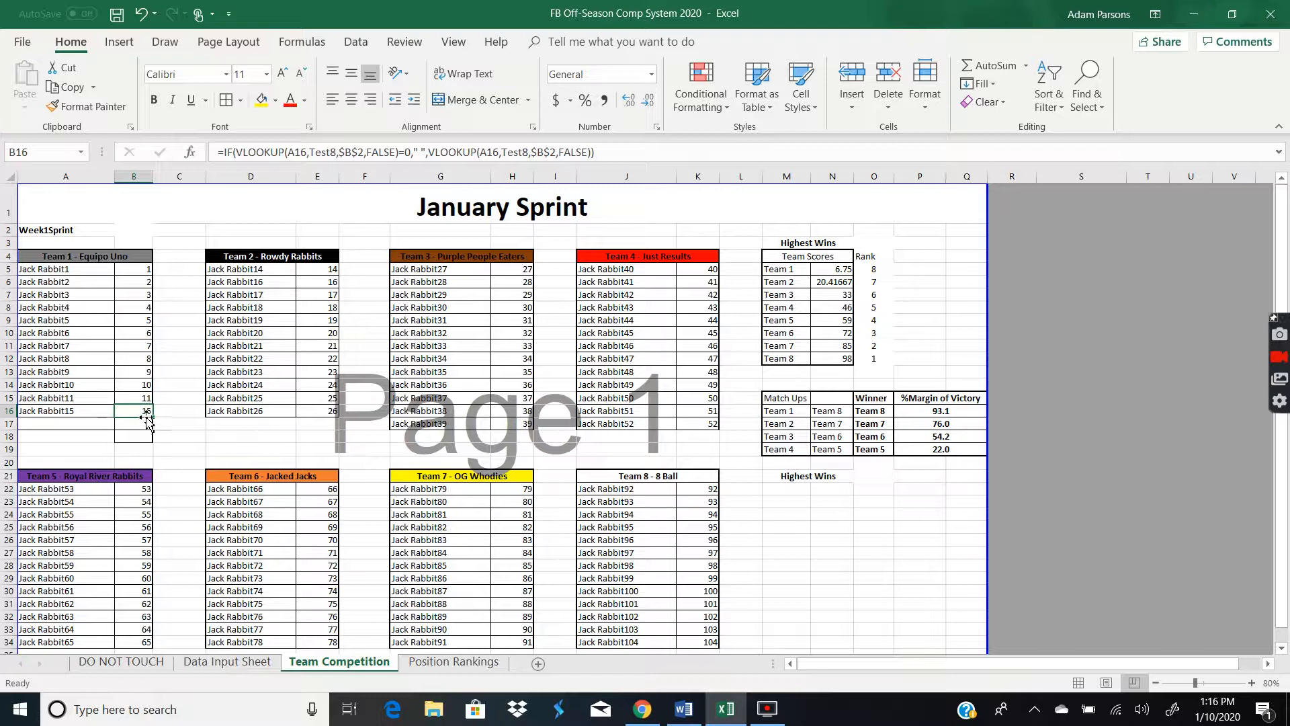
left_click(101, 409)
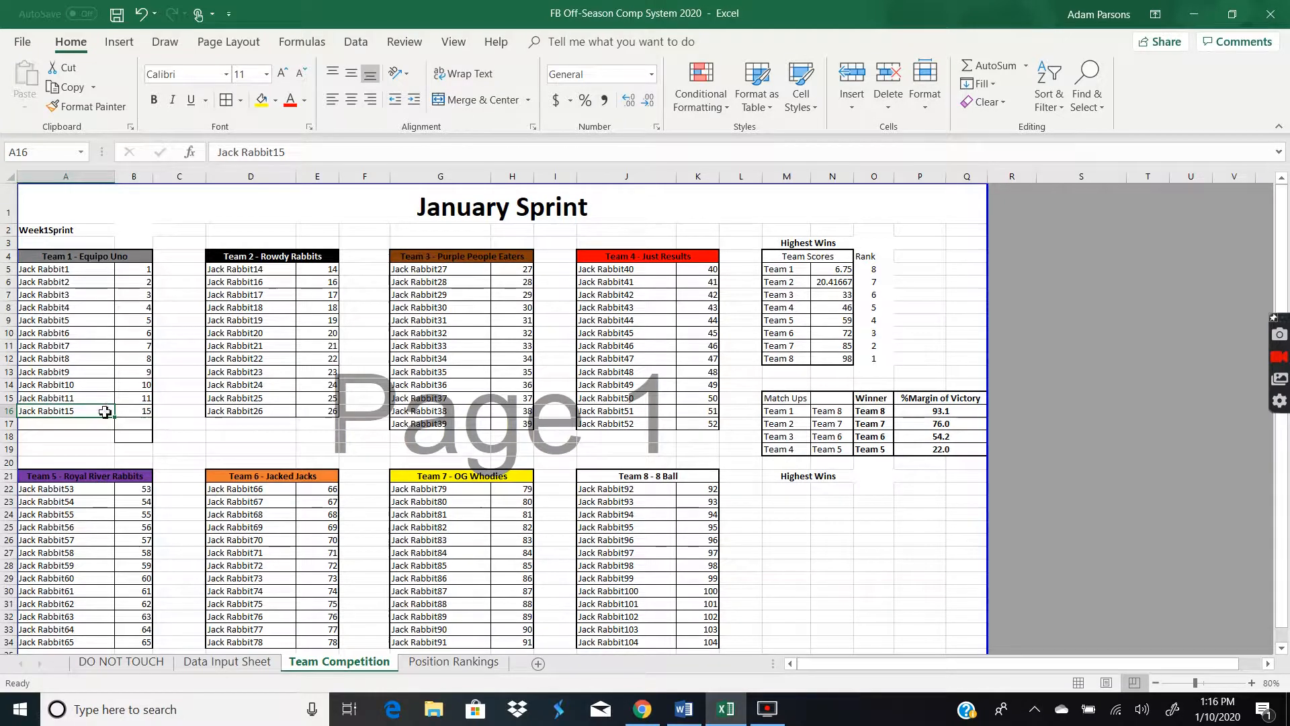
left_click(132, 425)
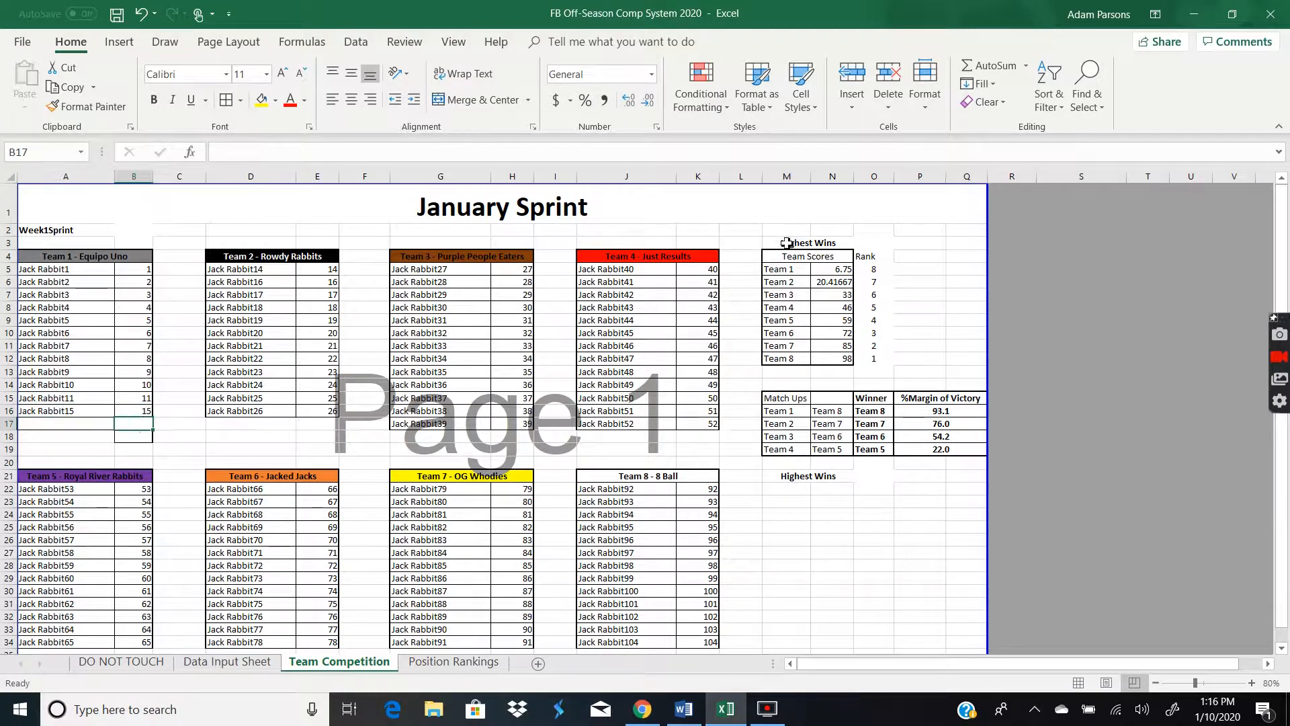
left_click(839, 268)
key("F2")
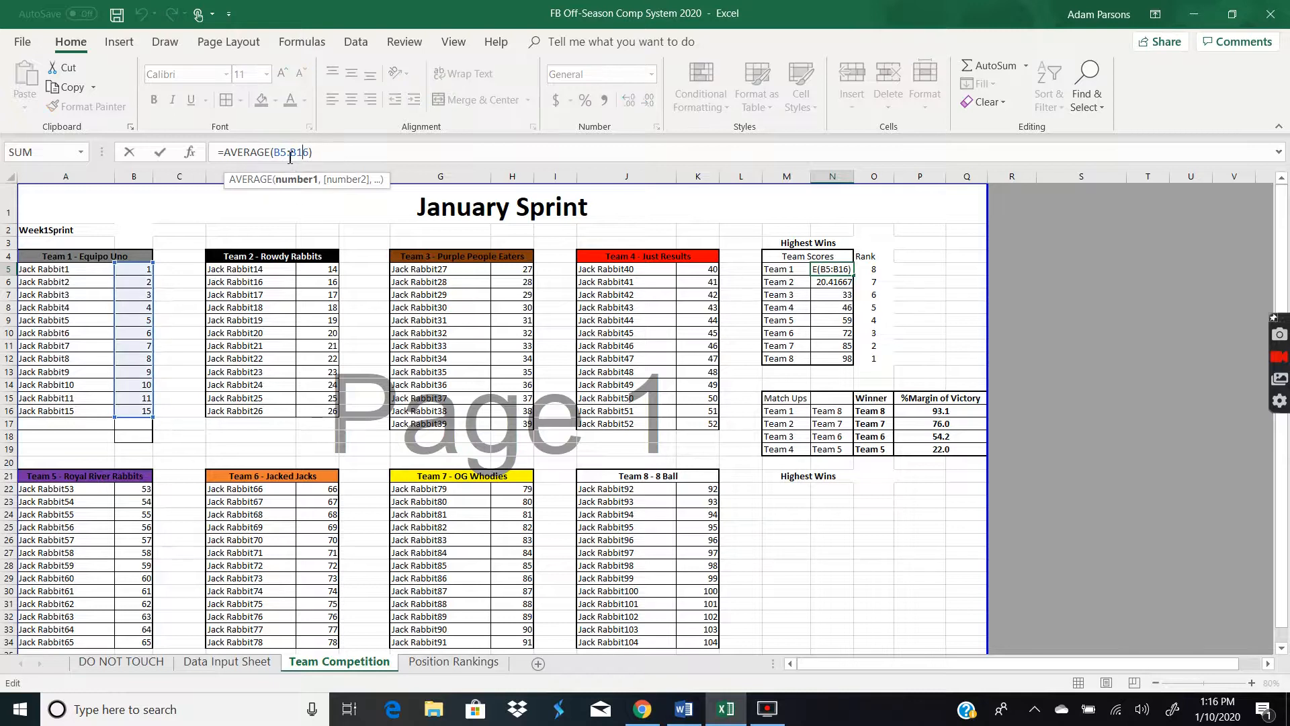
key("Return")
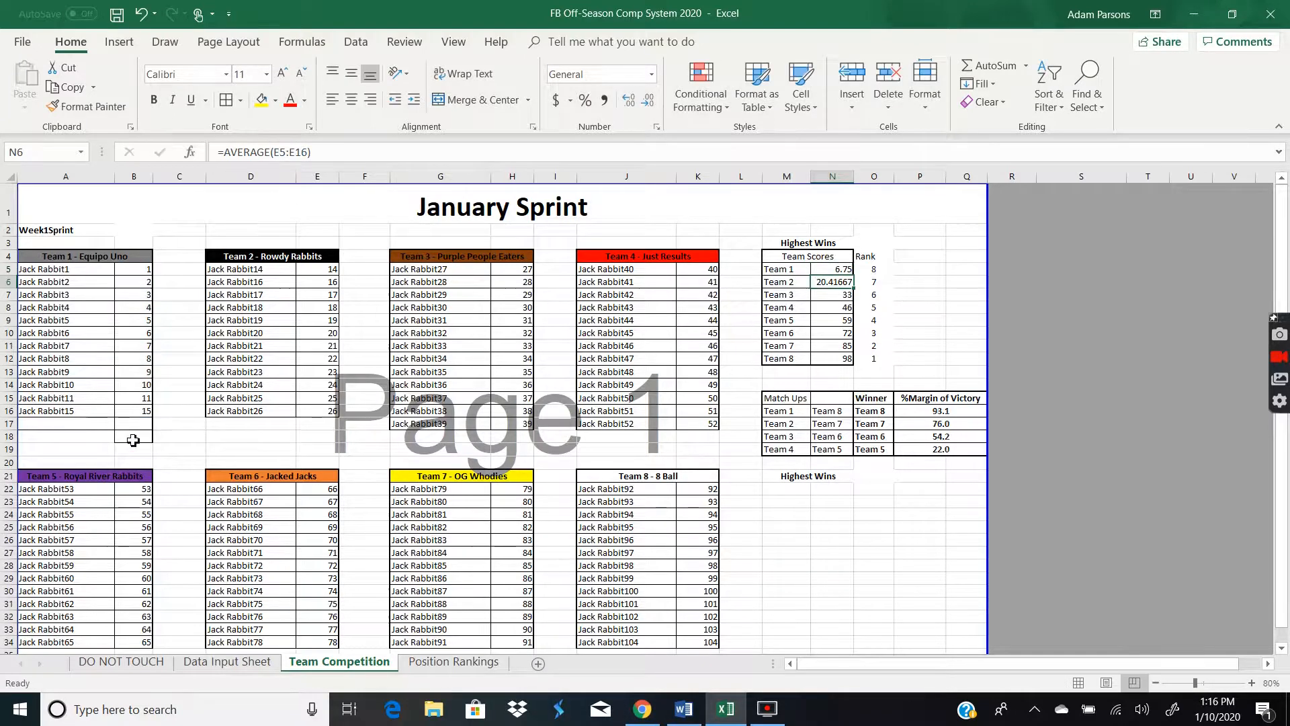
Inspect the roster ranges averaged by the Team 2 and Team 3 score formulas in N6 and N7, and recheck Team 1's in N5.
key("F2")
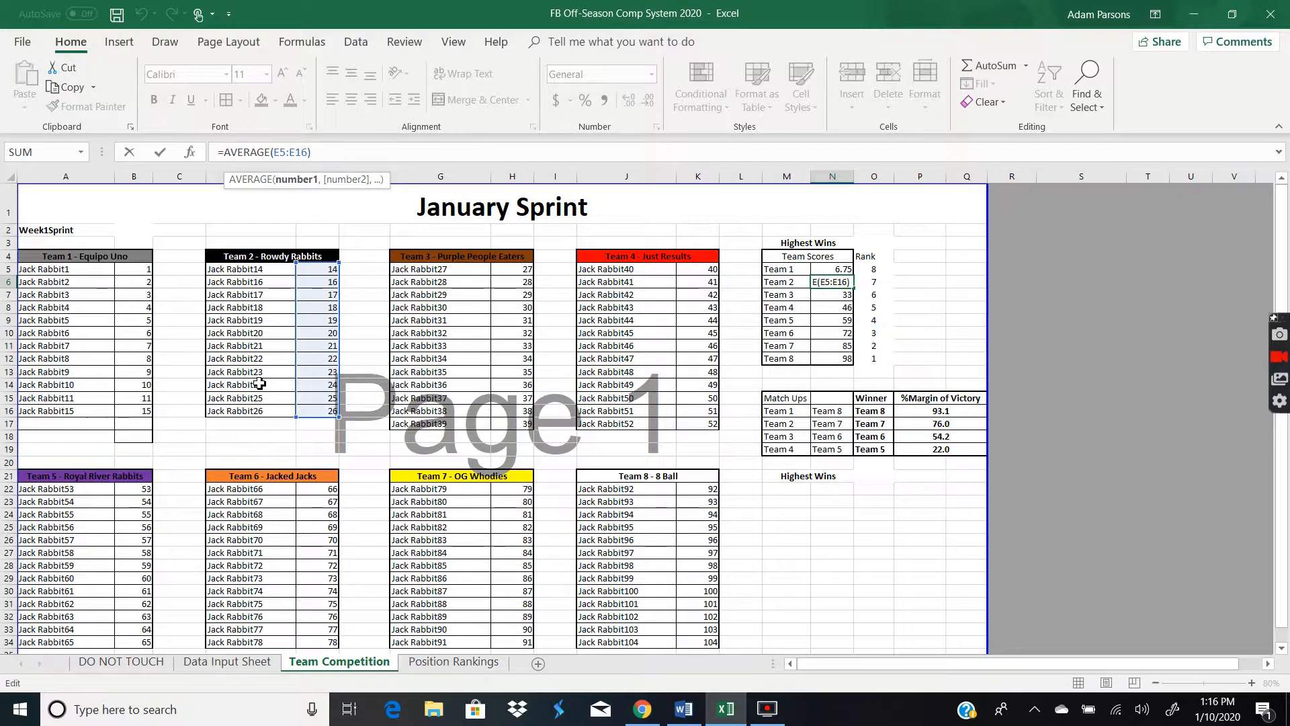
key("Return")
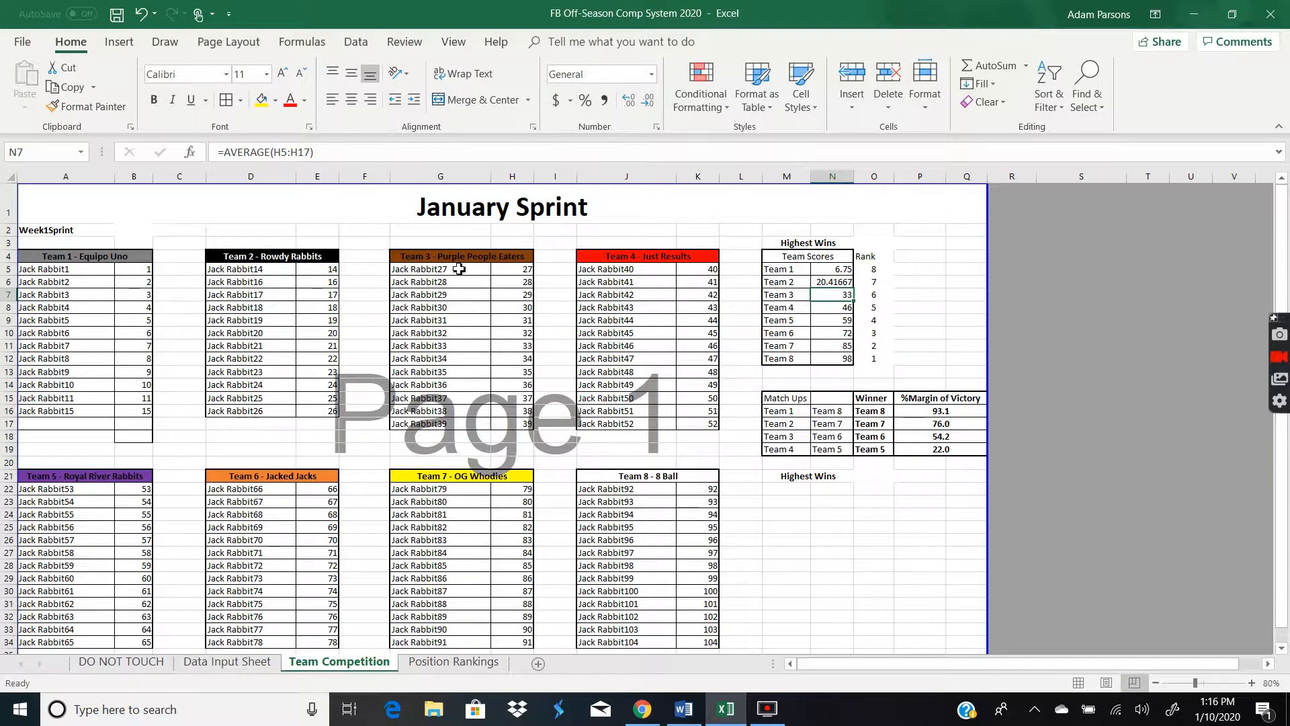
left_click(318, 157)
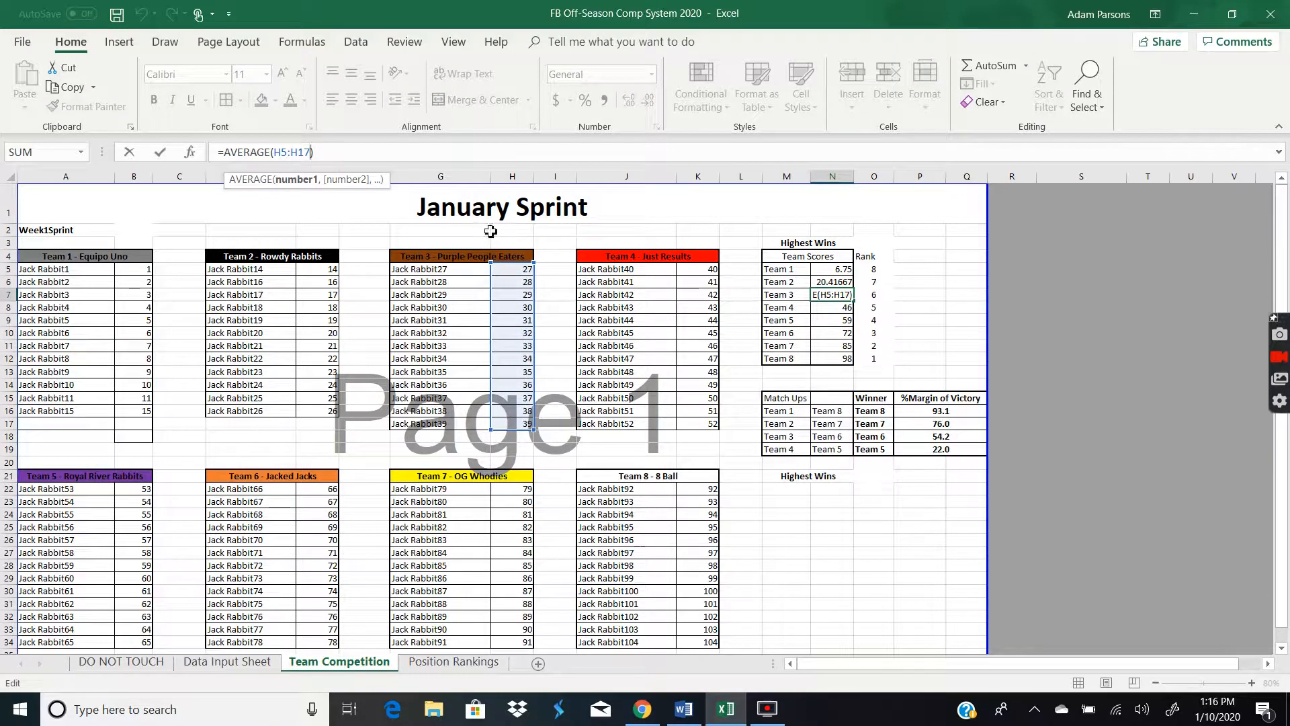
key("Return")
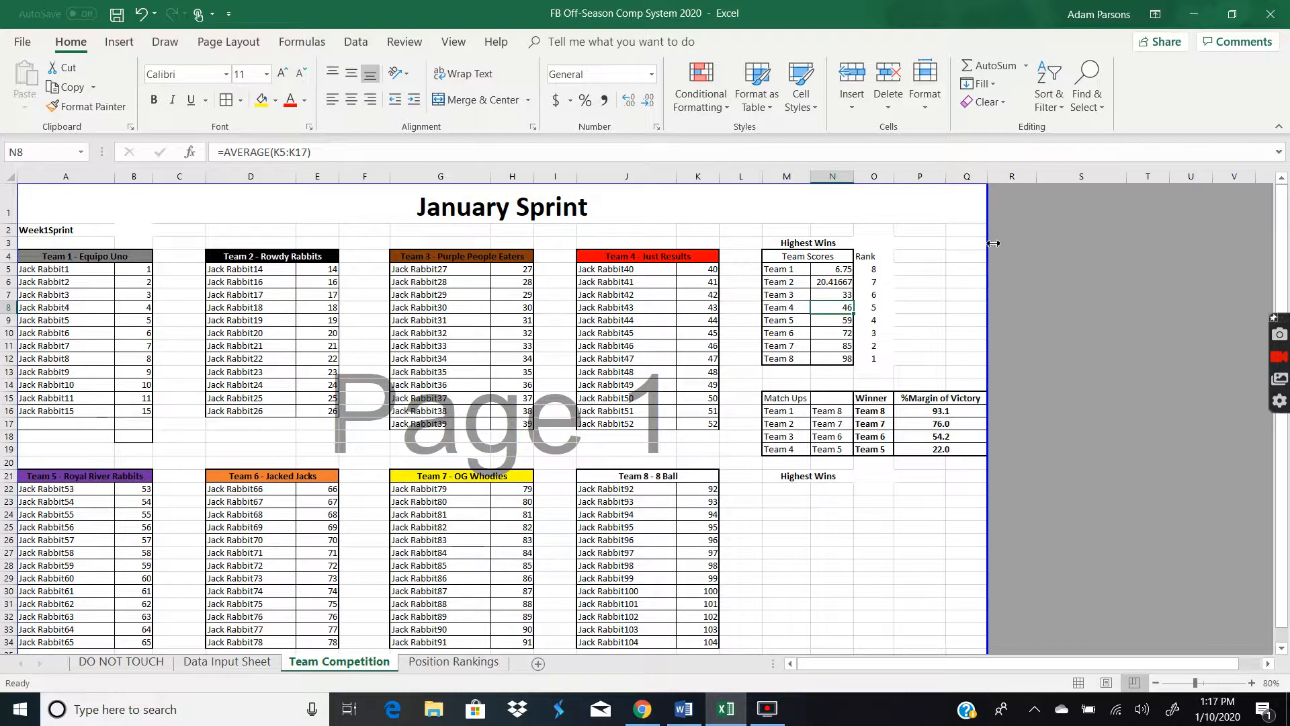
left_click(848, 269)
left_click(274, 153)
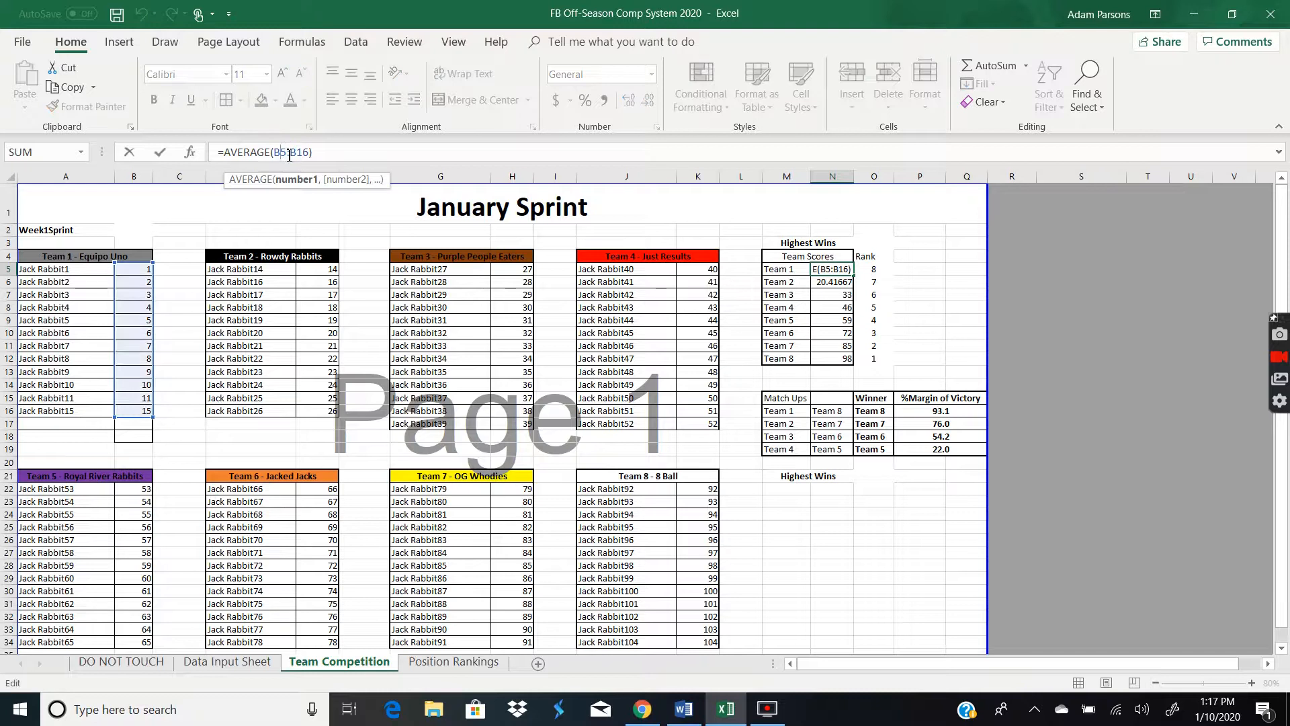
key("Return")
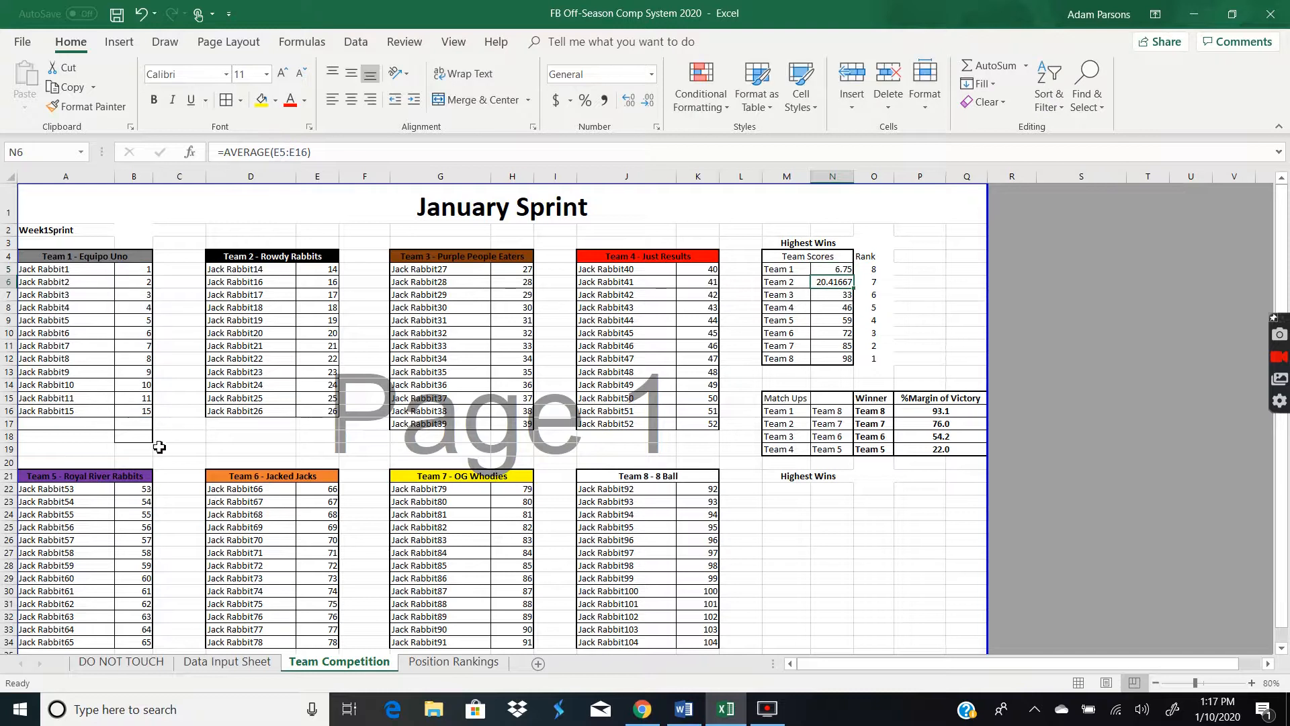